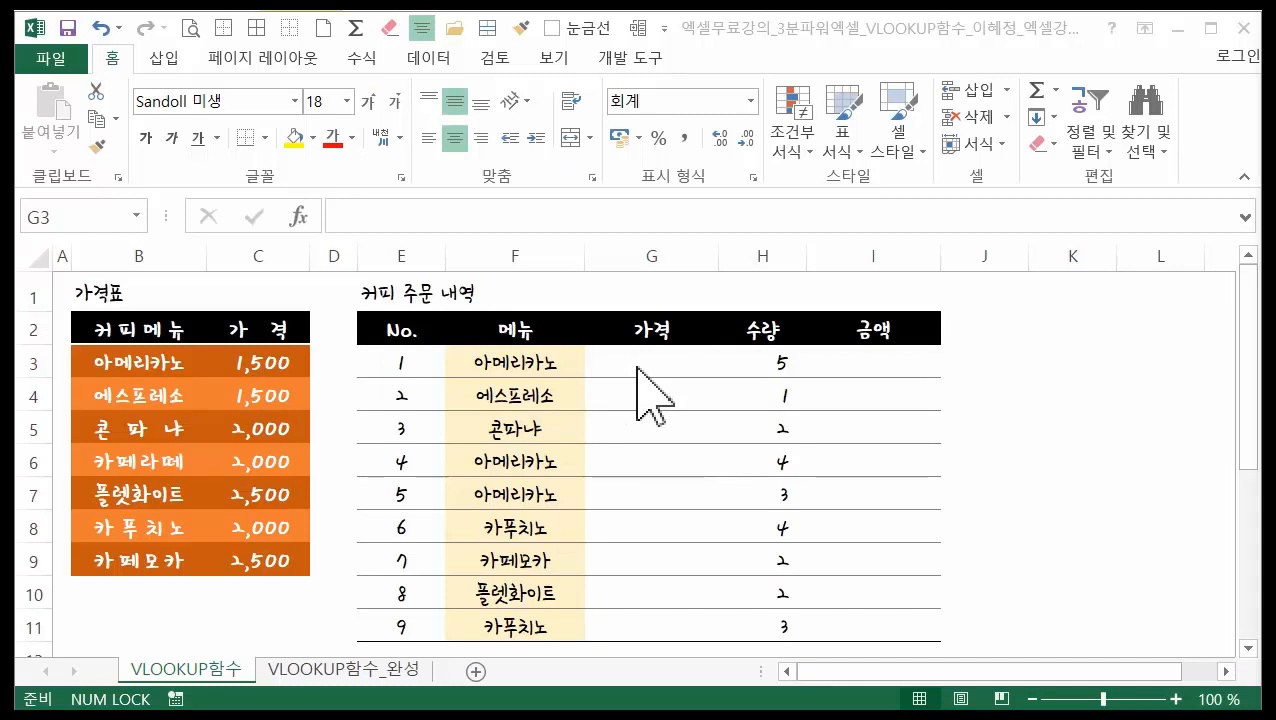
Step: On the VLOOKUP함수_완성 sheet, examine the first order's menu cell F3 and the price formula in G3
click(290, 668)
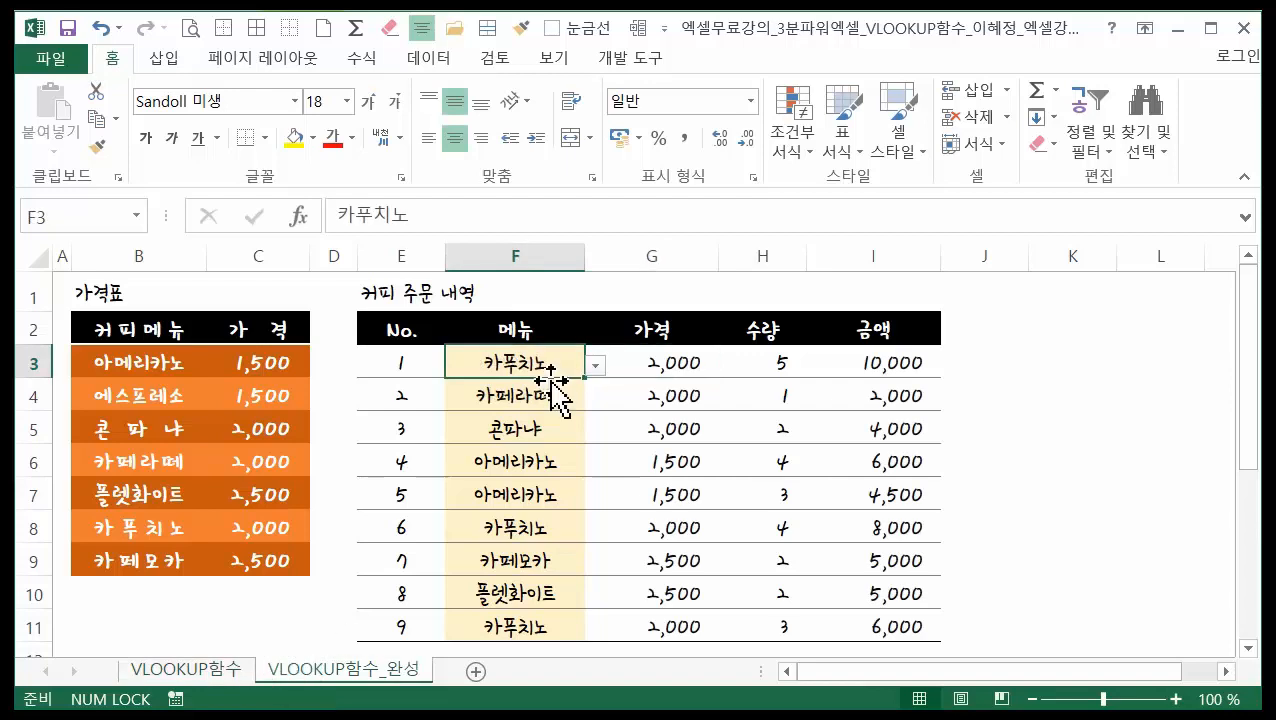
click(522, 366)
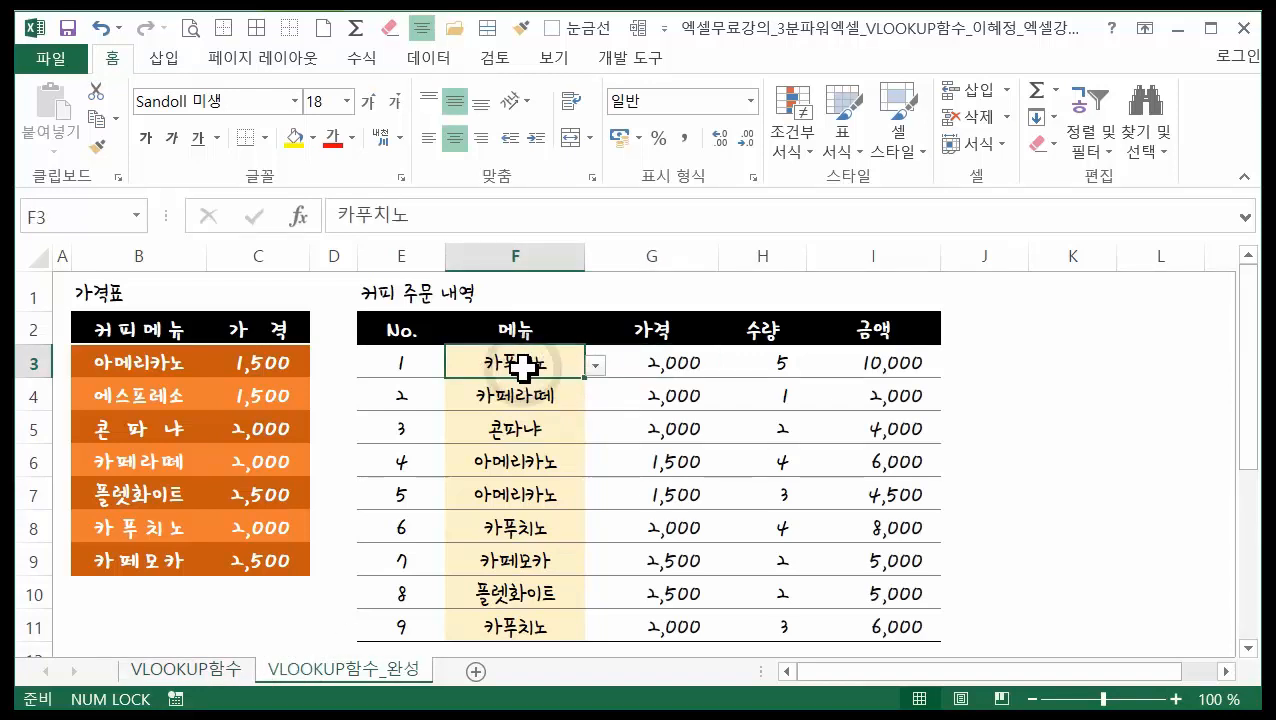
click(655, 363)
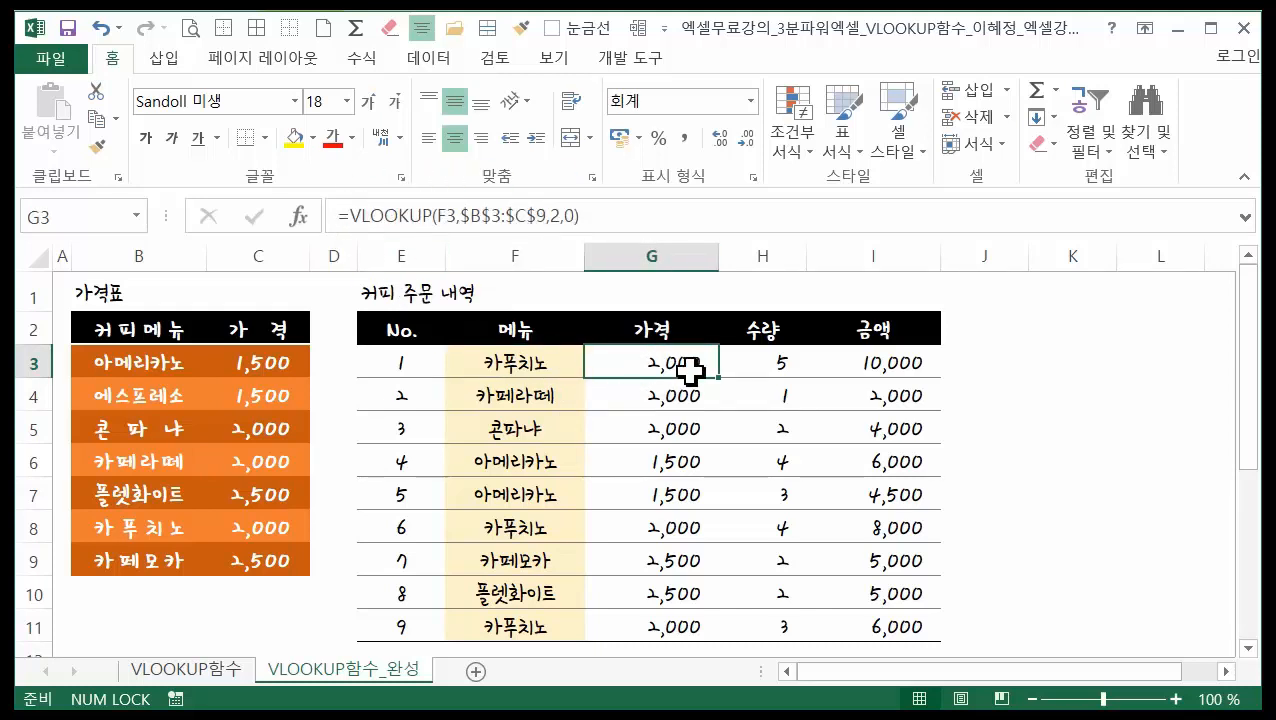
Step: Test the lookup on the completed sheet by switching the menu in F3 to 아메리카노, 콘파냐 and finally 플렛화이트
click(552, 368)
click(596, 367)
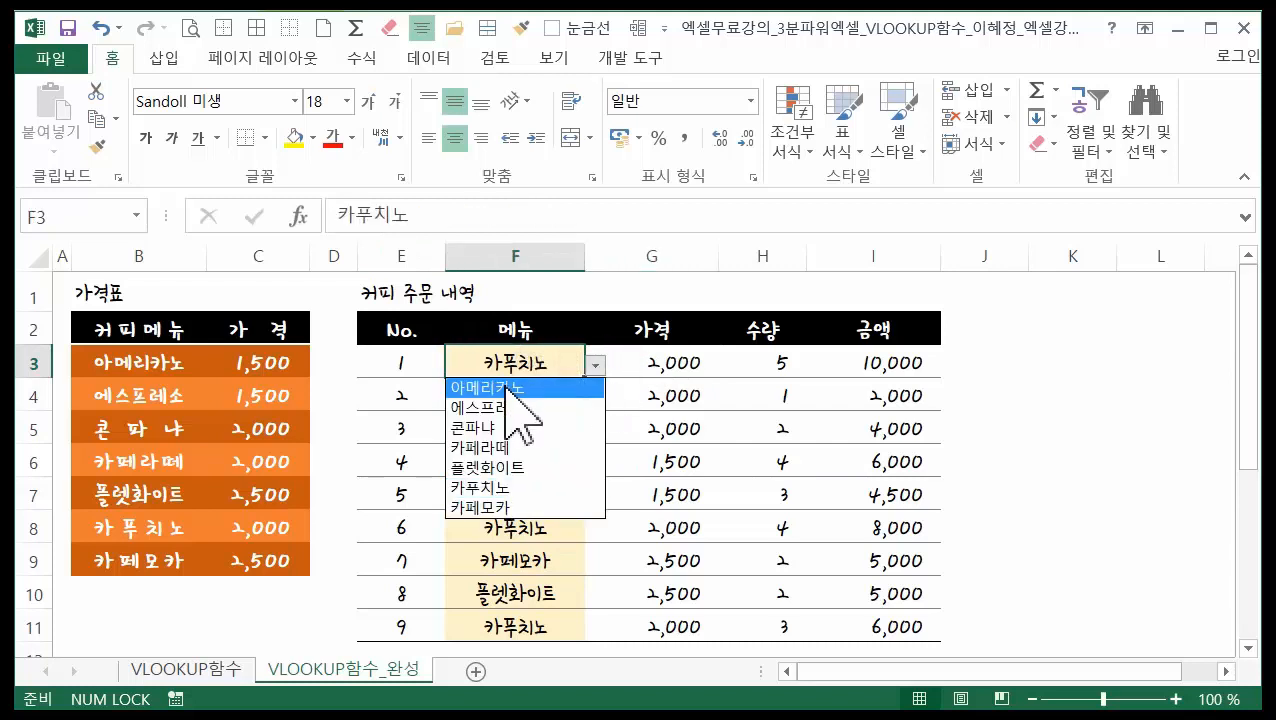
click(585, 387)
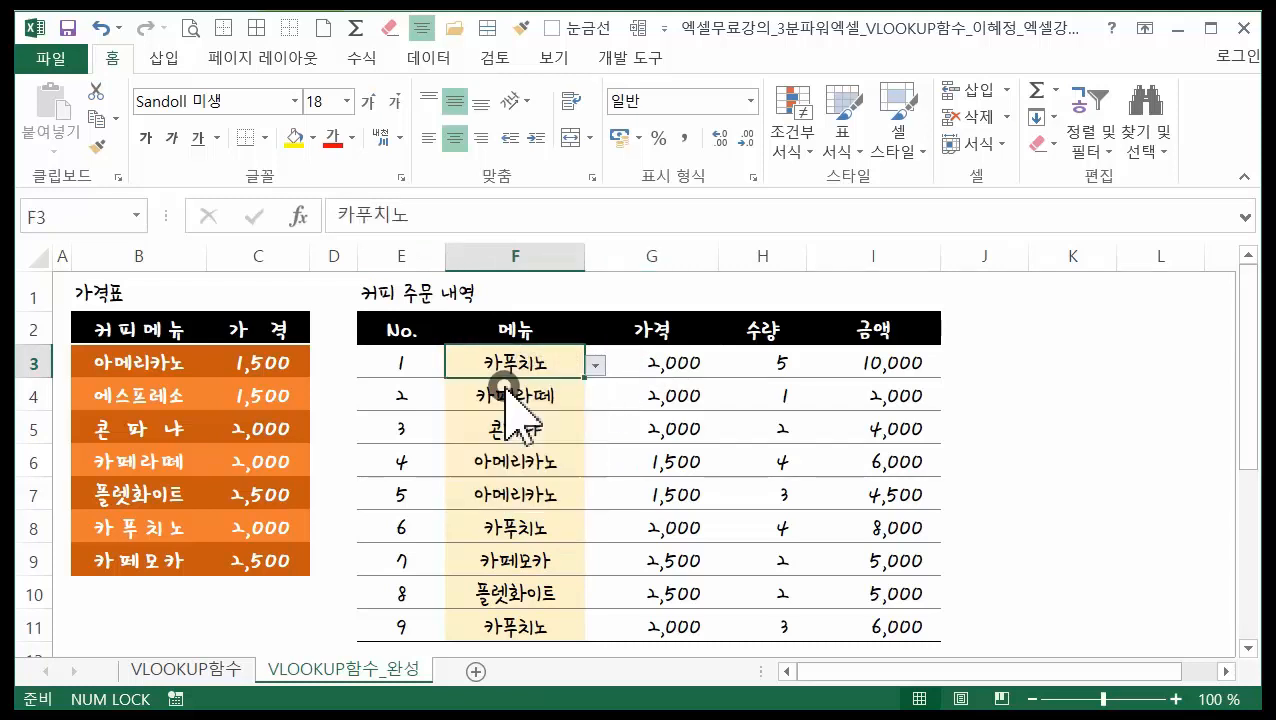
click(595, 367)
click(485, 428)
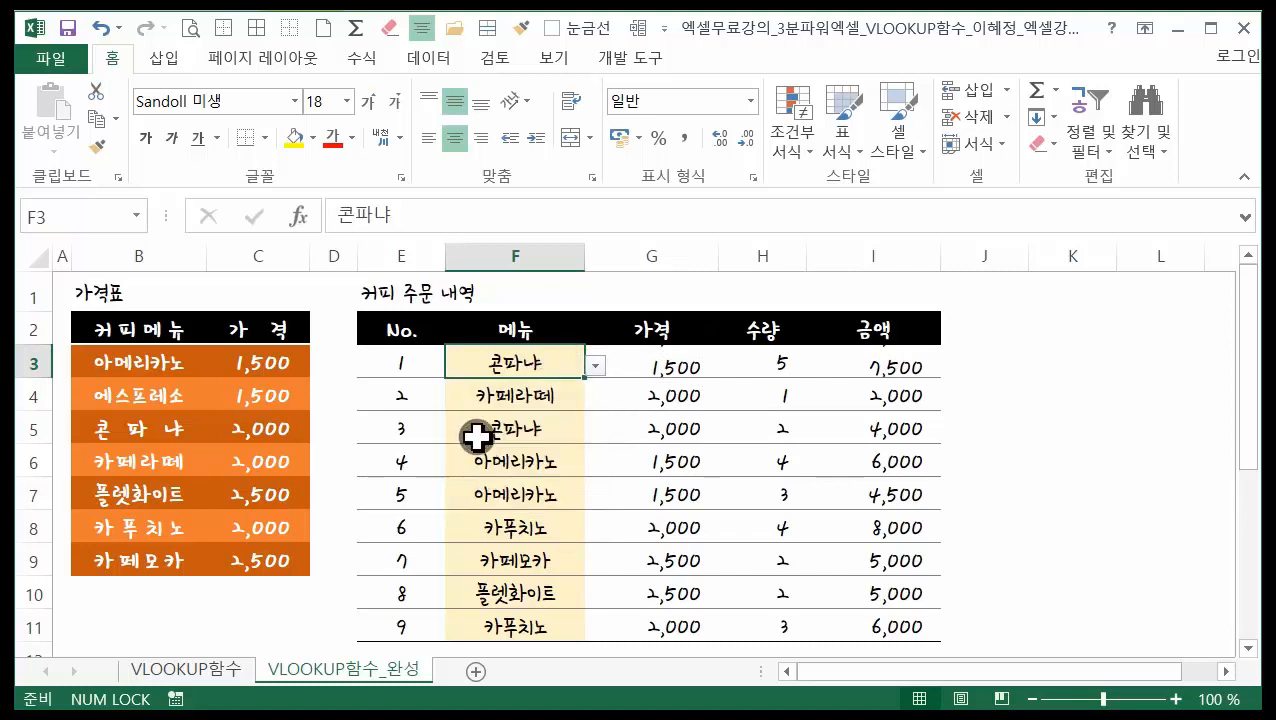
click(596, 366)
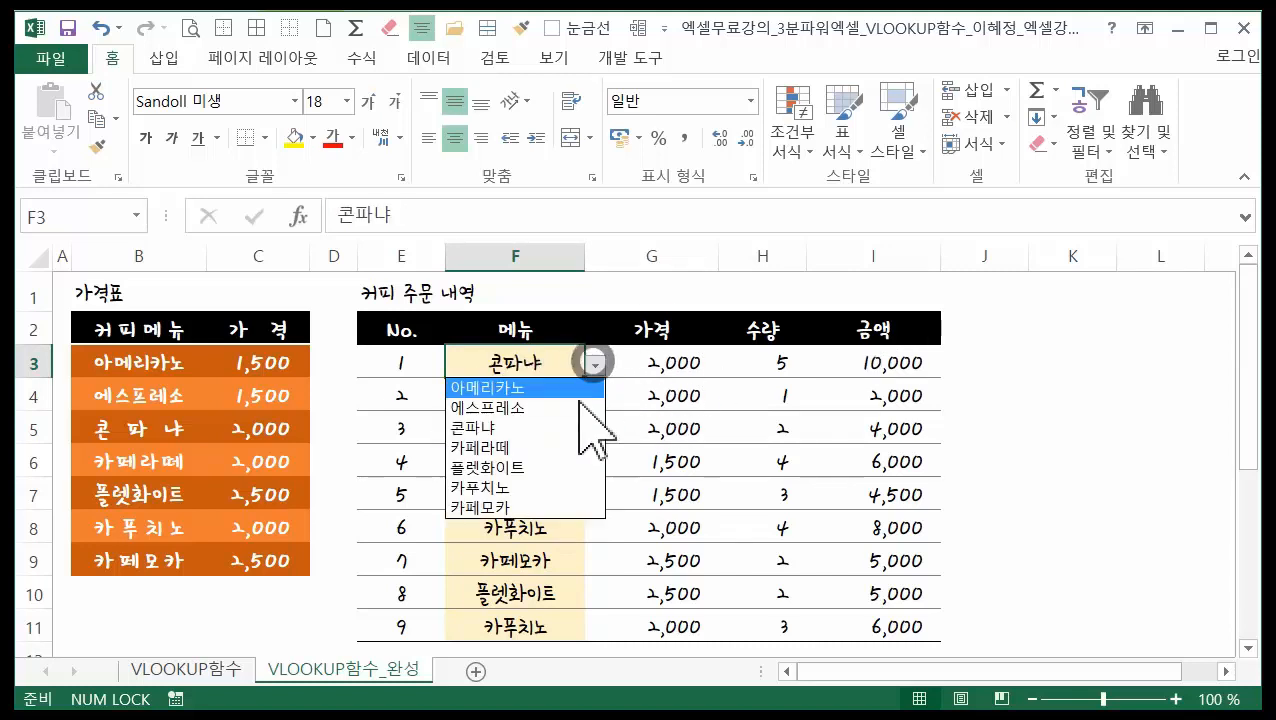
click(507, 472)
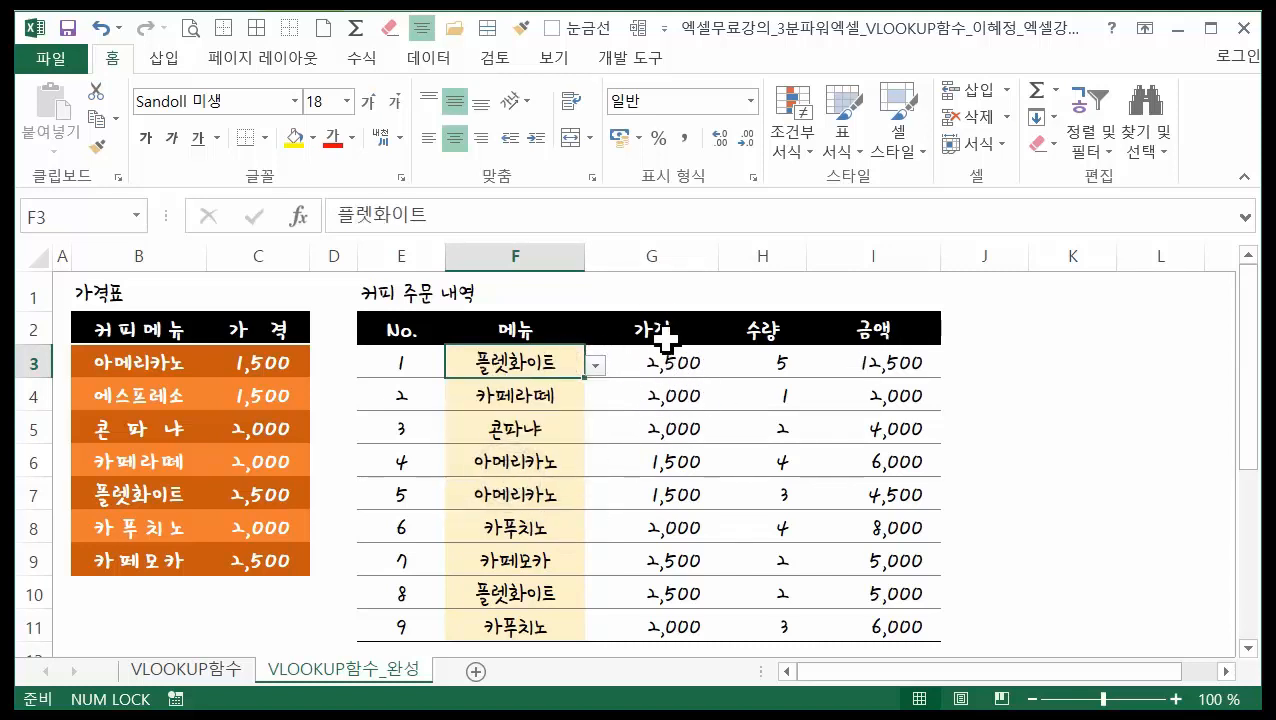
click(540, 458)
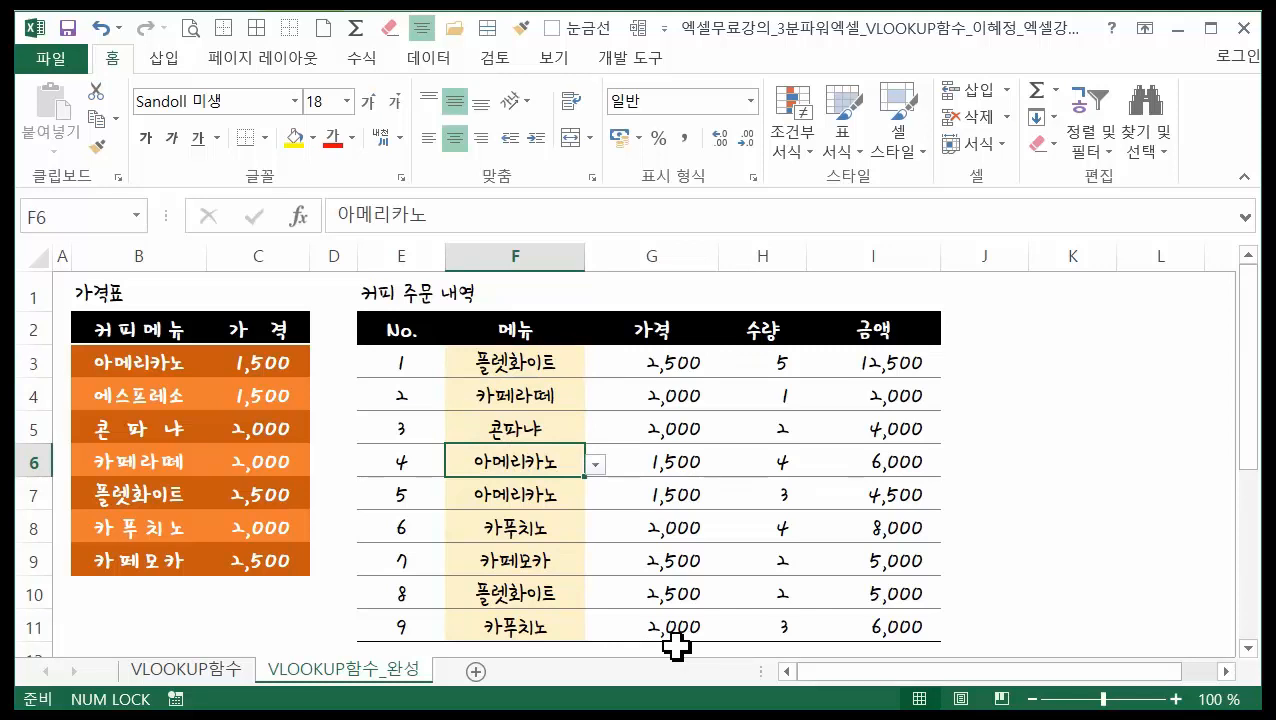
Step: On the VLOOKUP함수 sheet, start a VLOOKUP formula in G3 and open its function arguments dialog
click(182, 670)
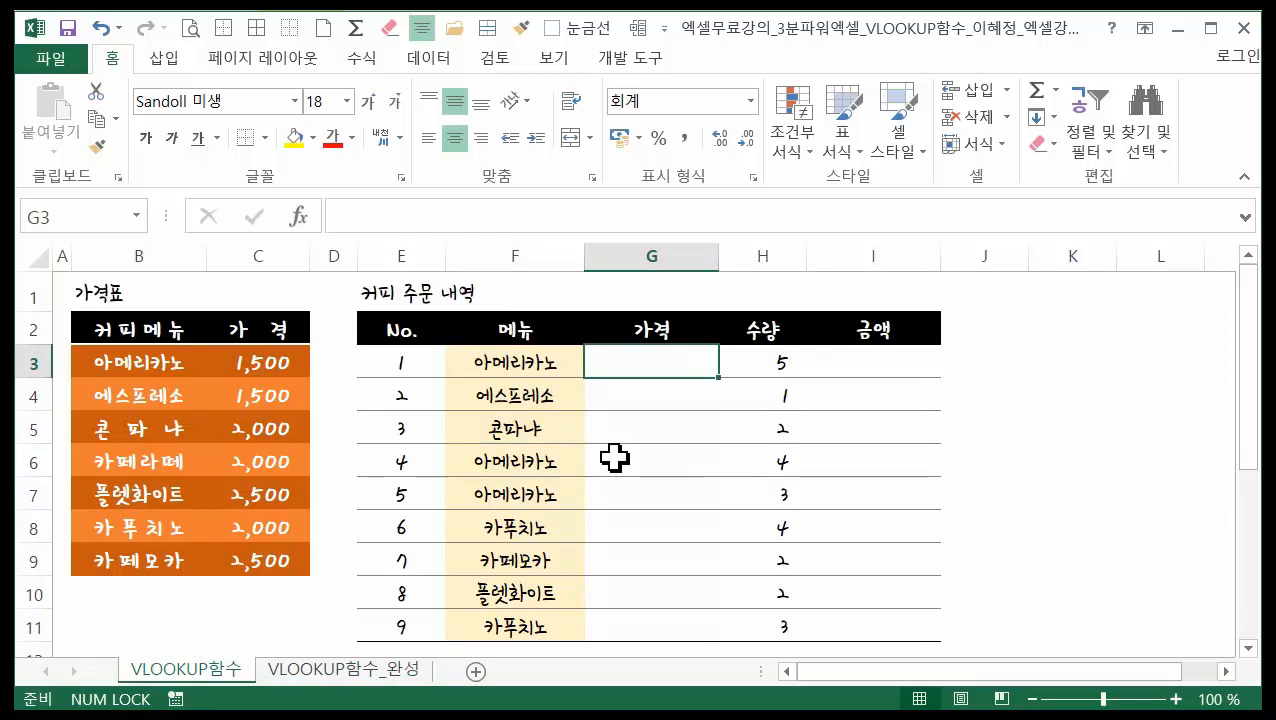
text(=)
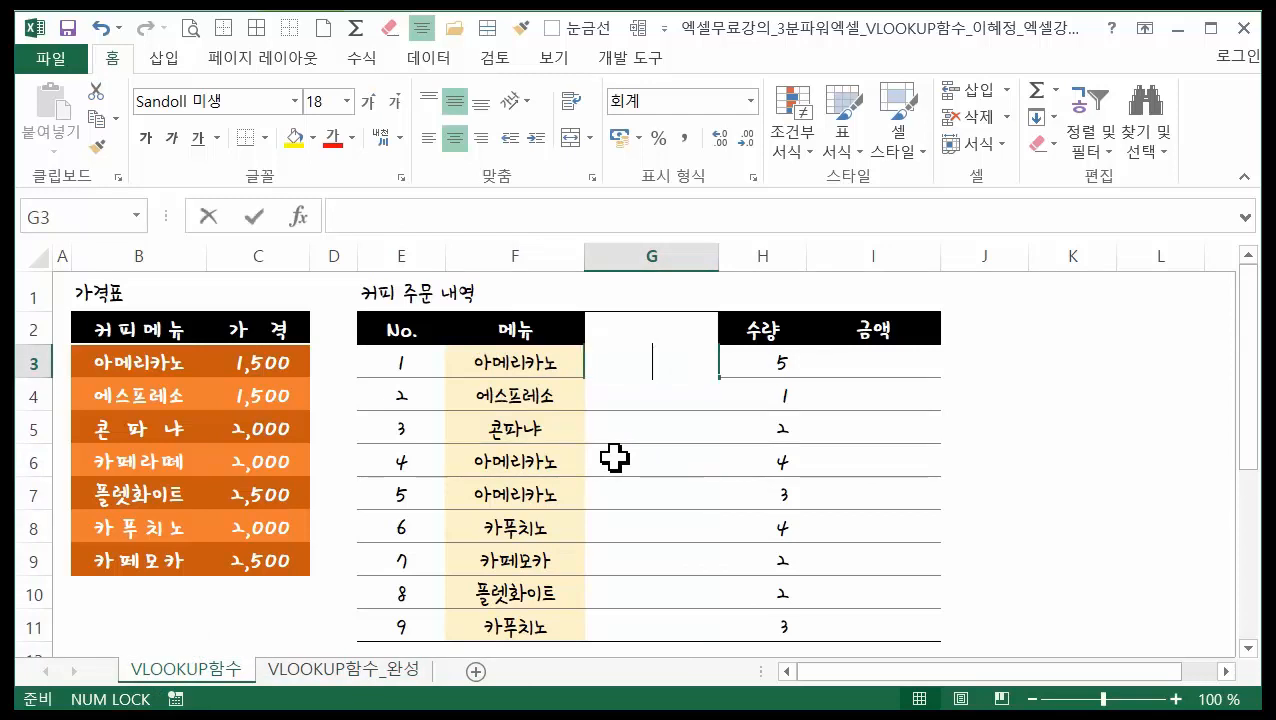
text(vl)
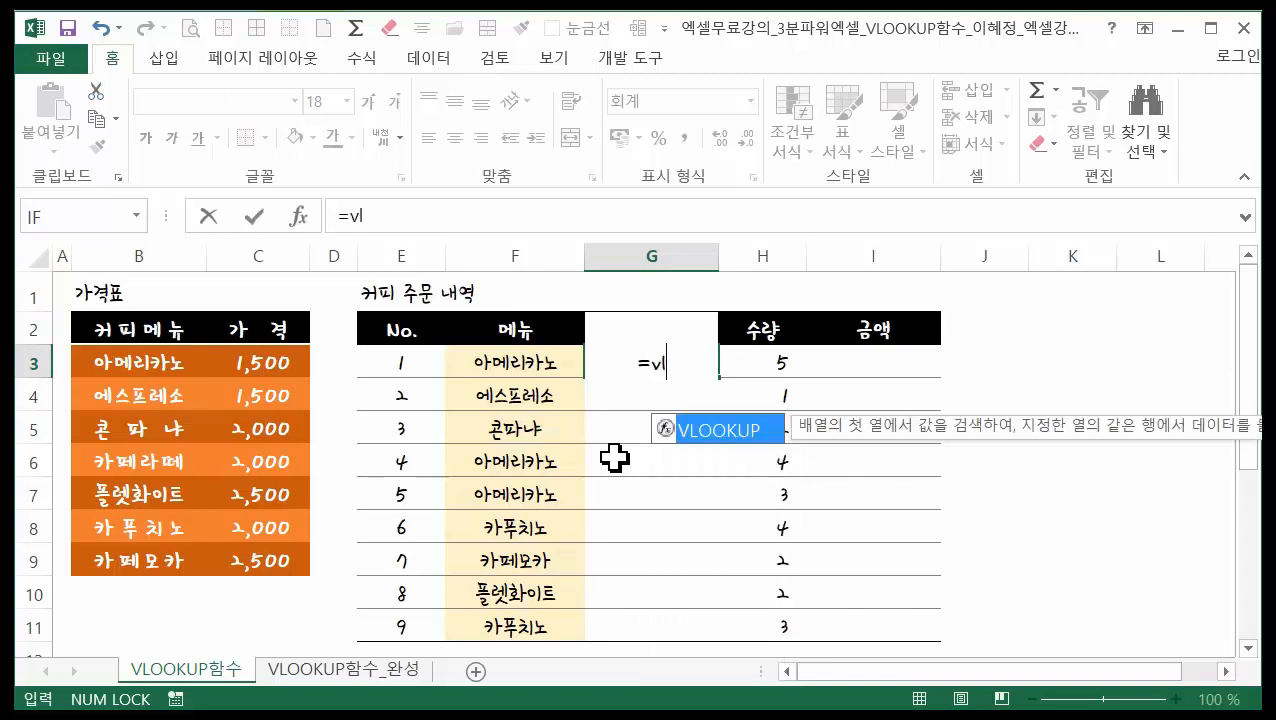
double_click(736, 430)
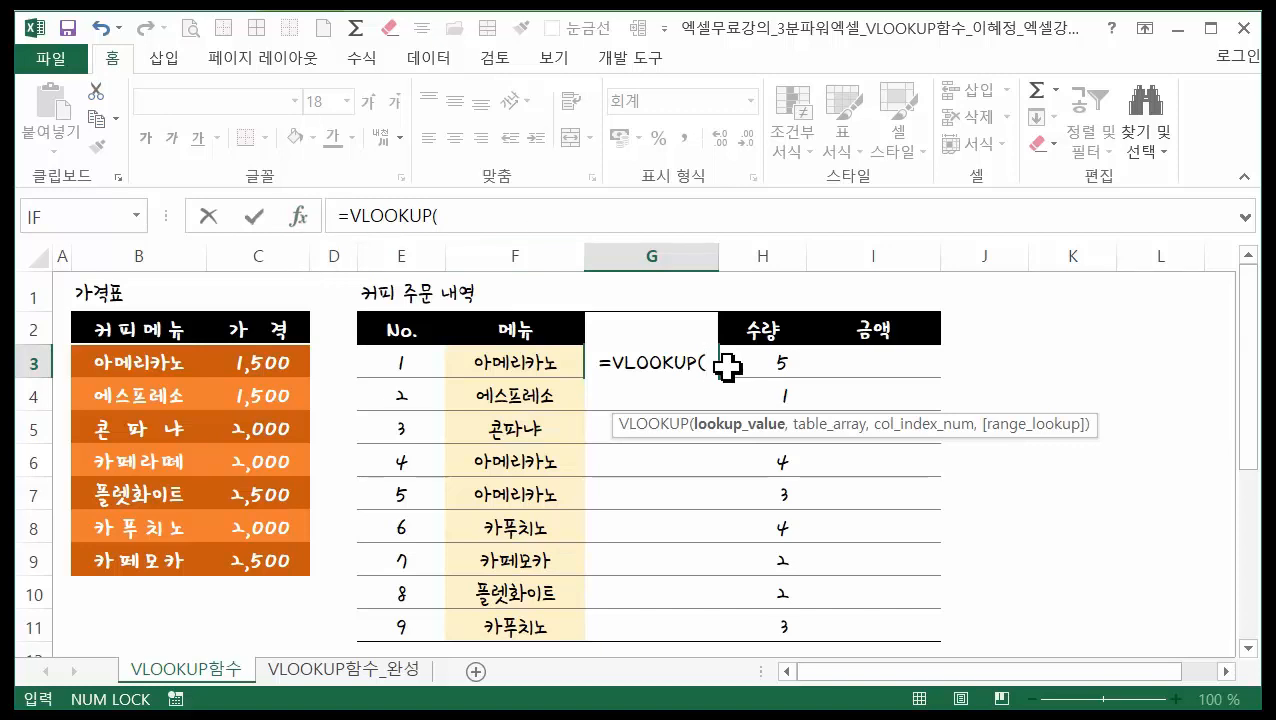
key(ctrl+a)
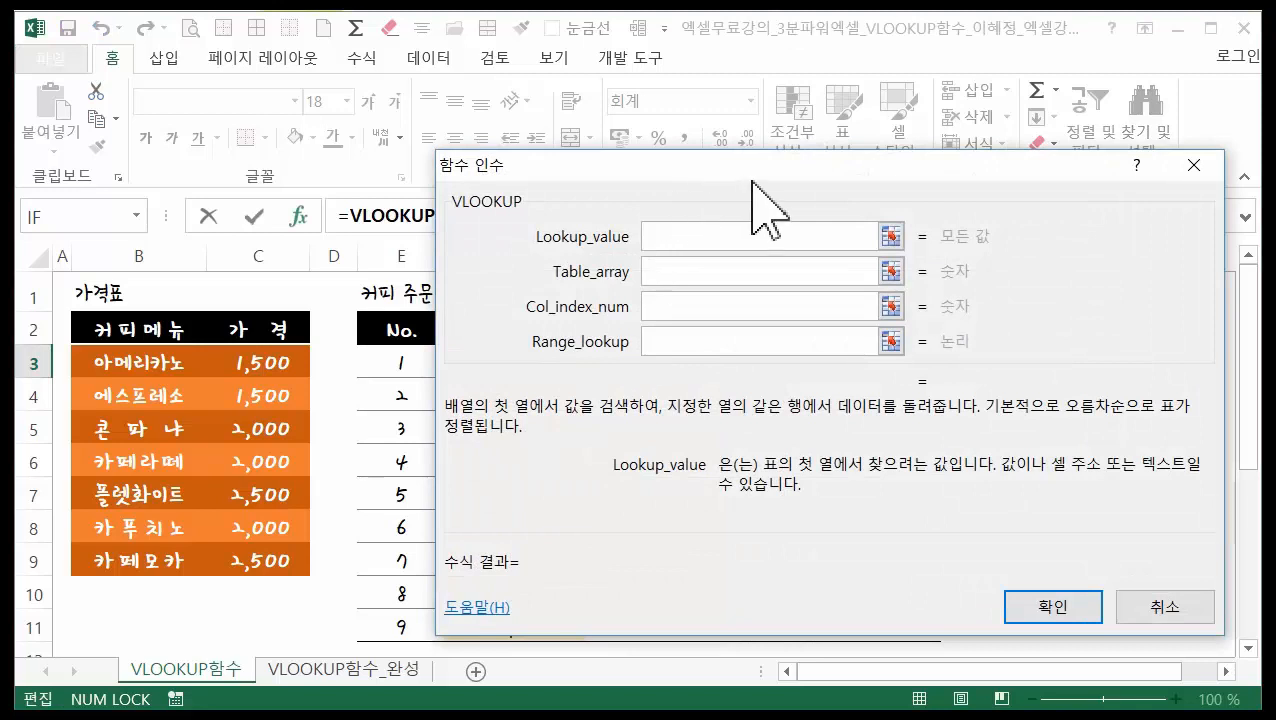
Step: Set the VLOOKUP Lookup_value to the first order's menu cell F3
drag(752, 182, 767, 172)
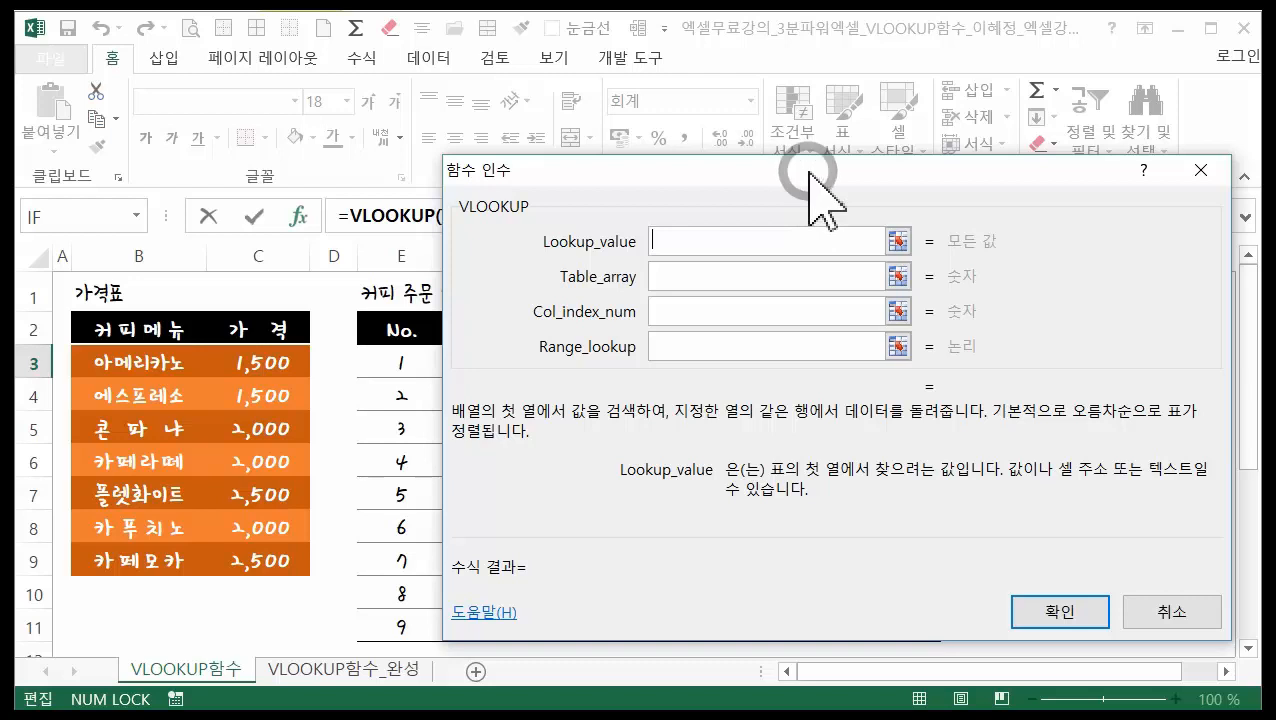
drag(810, 172, 817, 90)
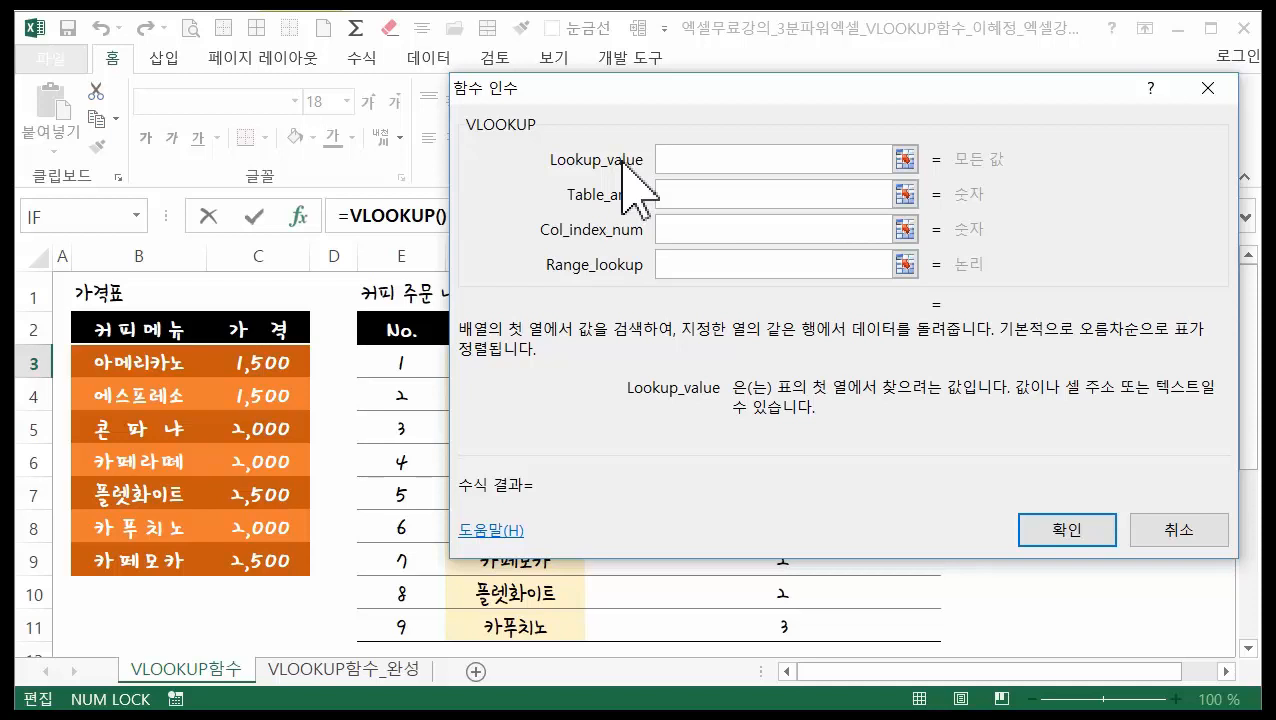
drag(707, 94, 677, 439)
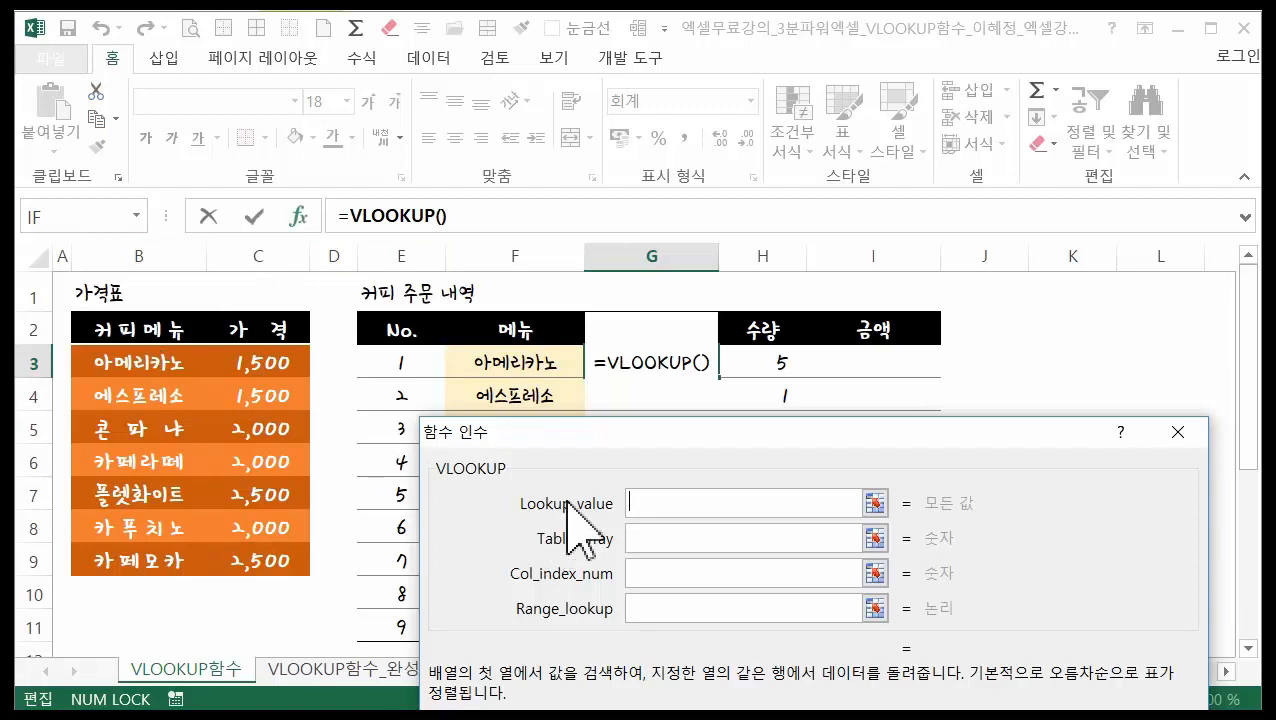
click(469, 362)
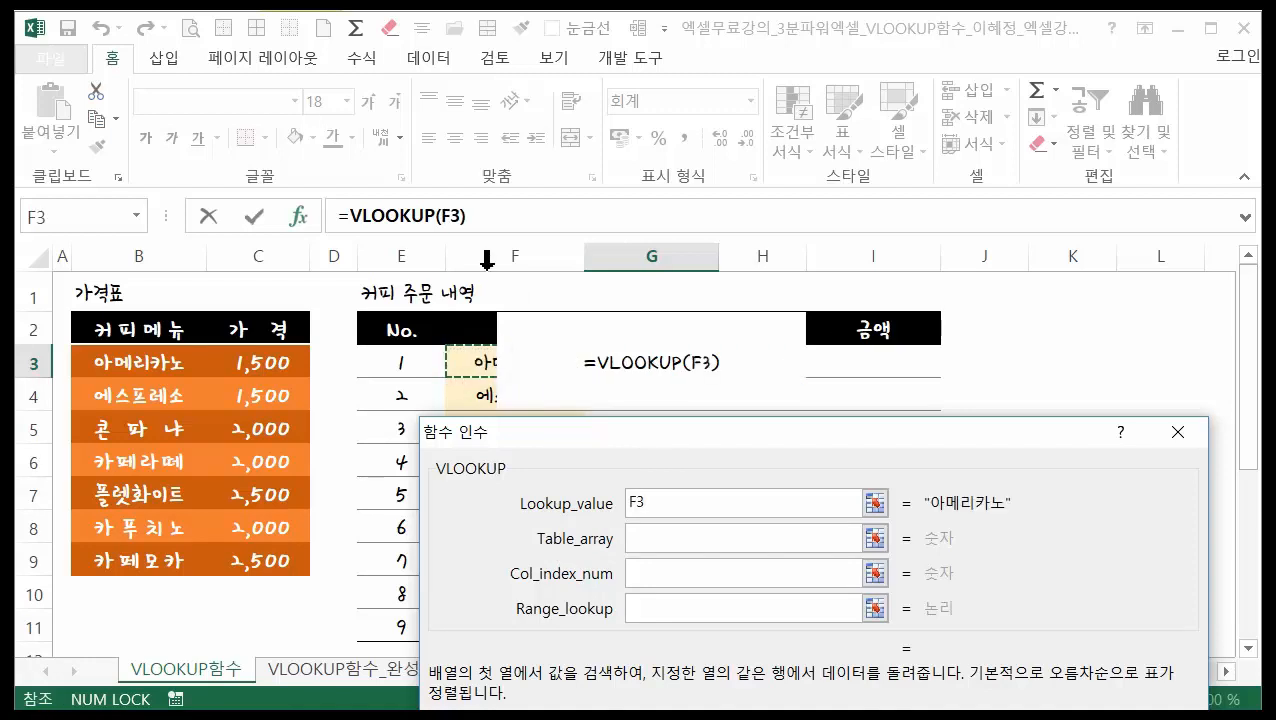
Step: Set Table_array to the price table's data range as the absolute reference $B$3:$C$9
click(651, 540)
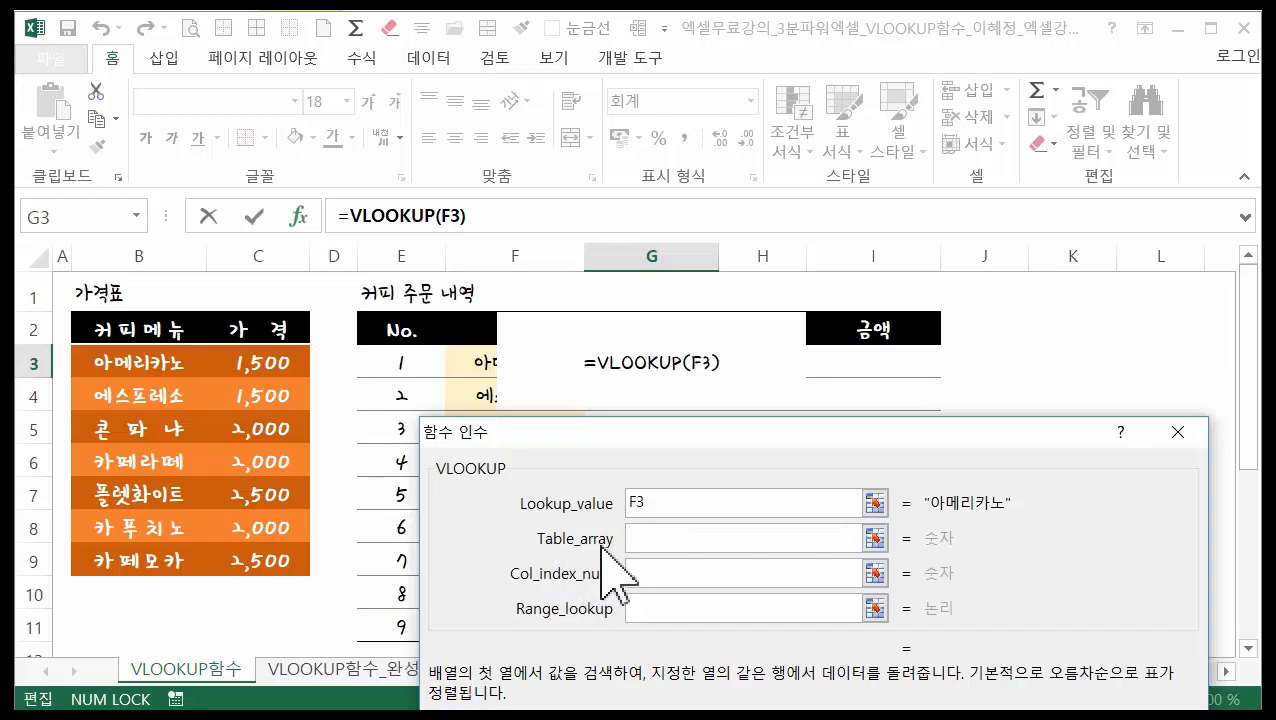
drag(632, 440, 665, 218)
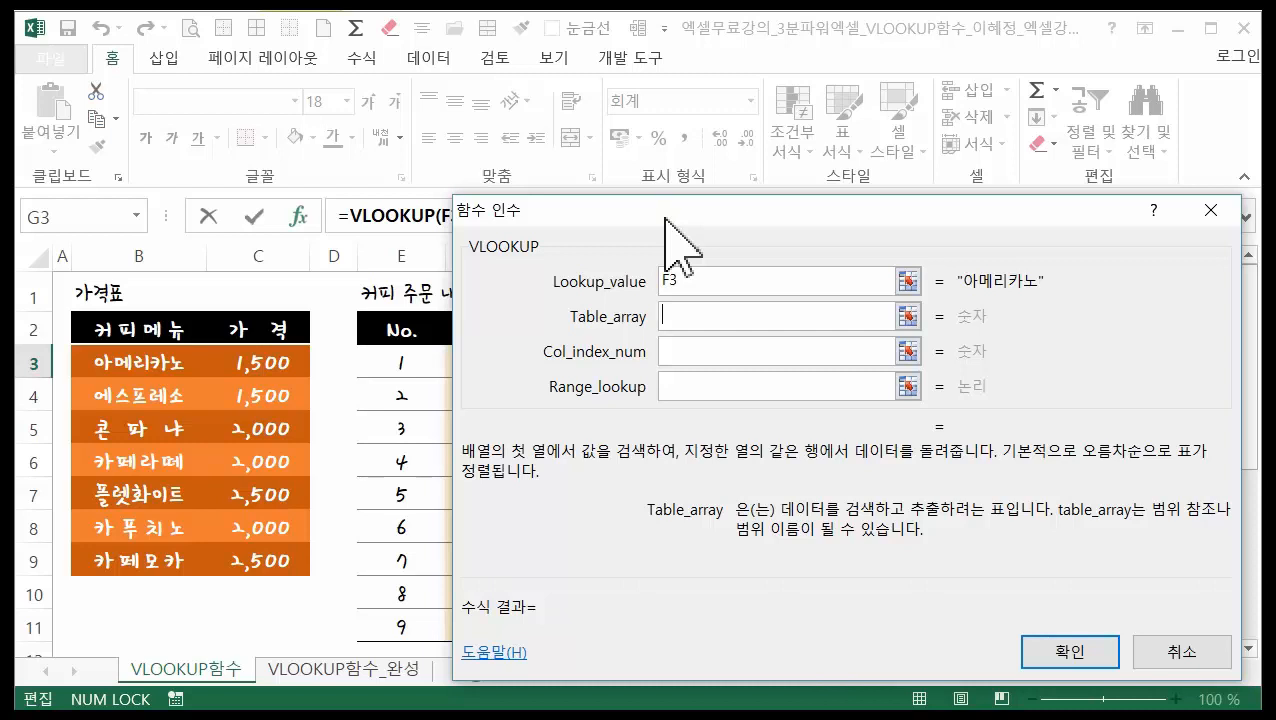
drag(95, 360, 234, 565)
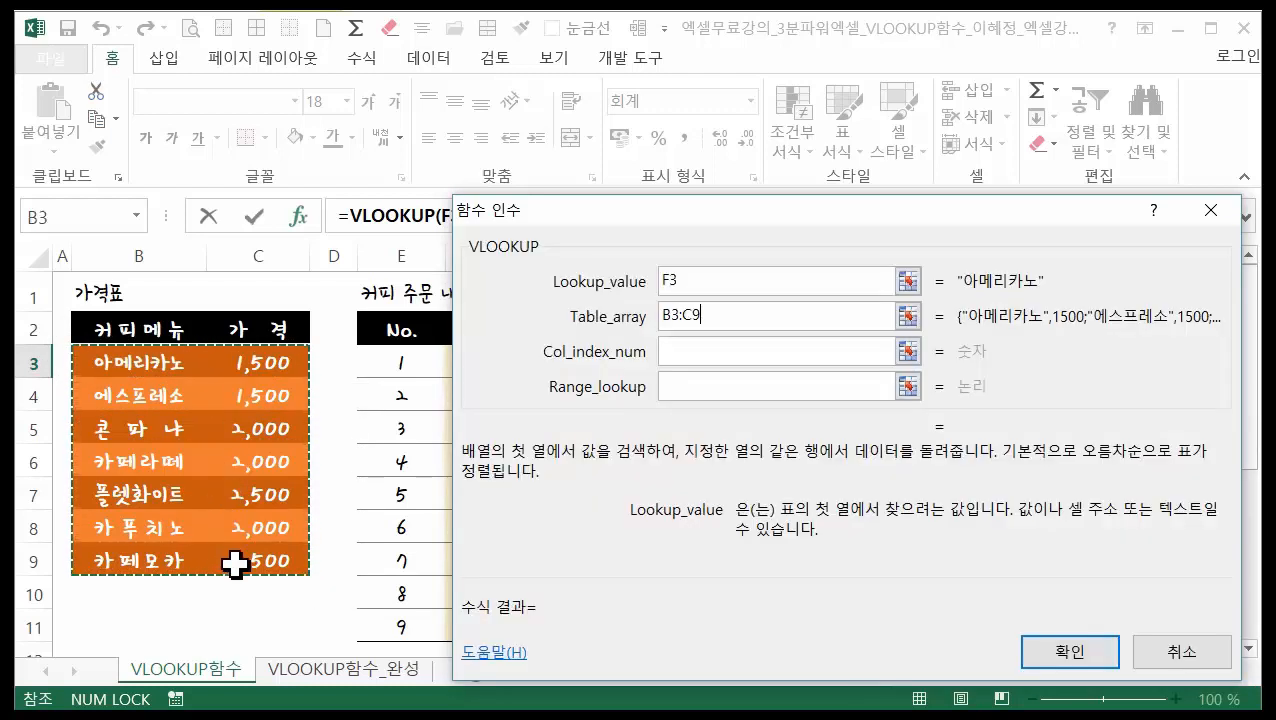
click(752, 351)
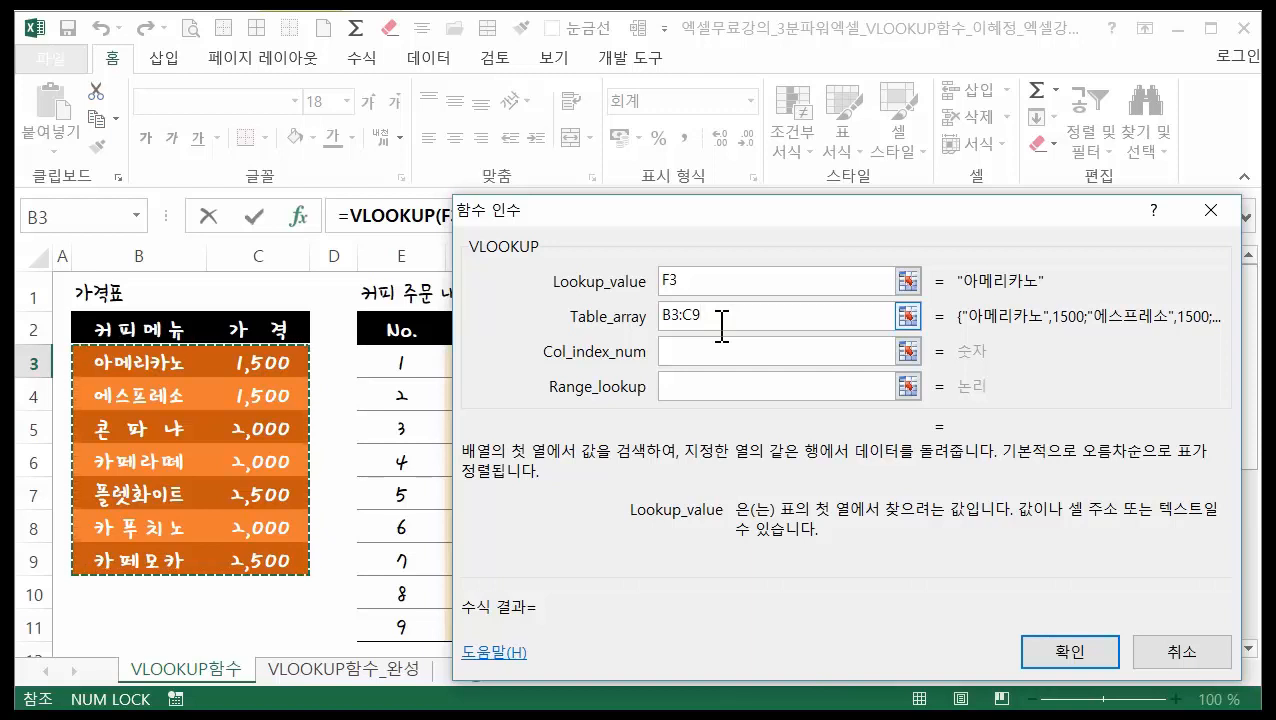
drag(675, 208, 670, 515)
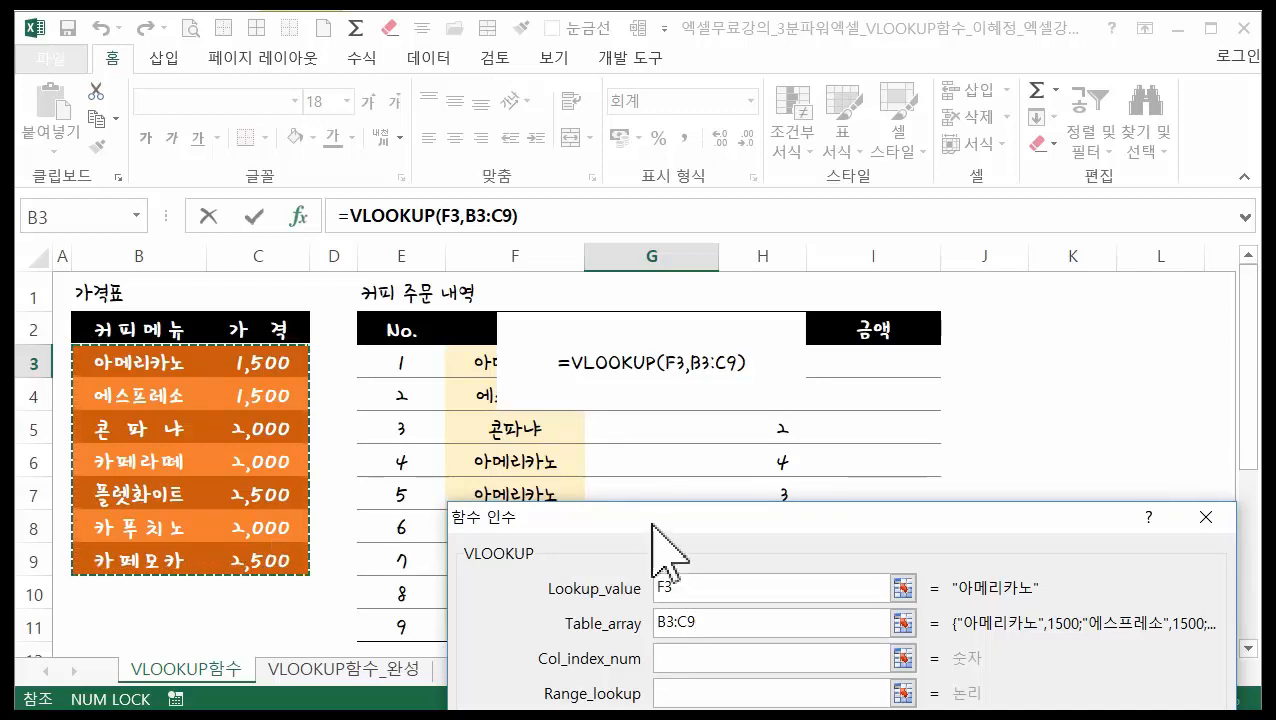
drag(651, 522, 650, 173)
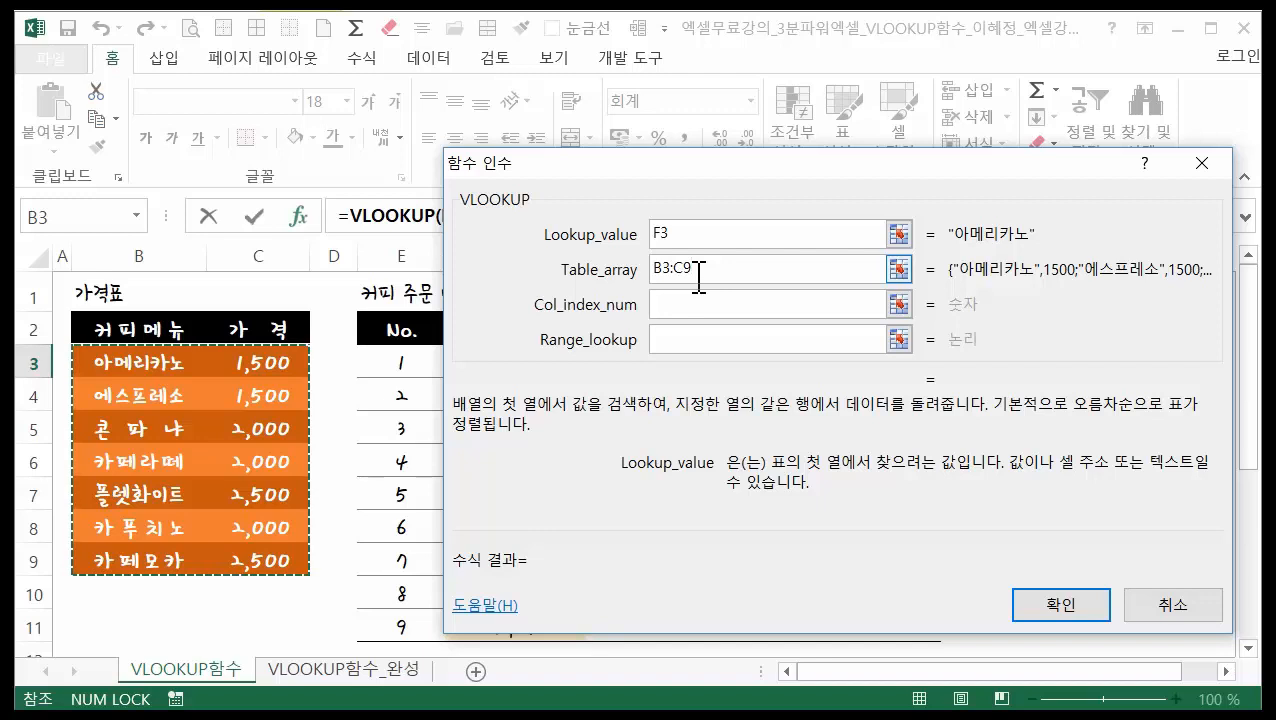
key(F4)
Step: Set Col_index_num to 2 and Range_lookup to 0 for an exact match, and complete the formula in G3
click(682, 304)
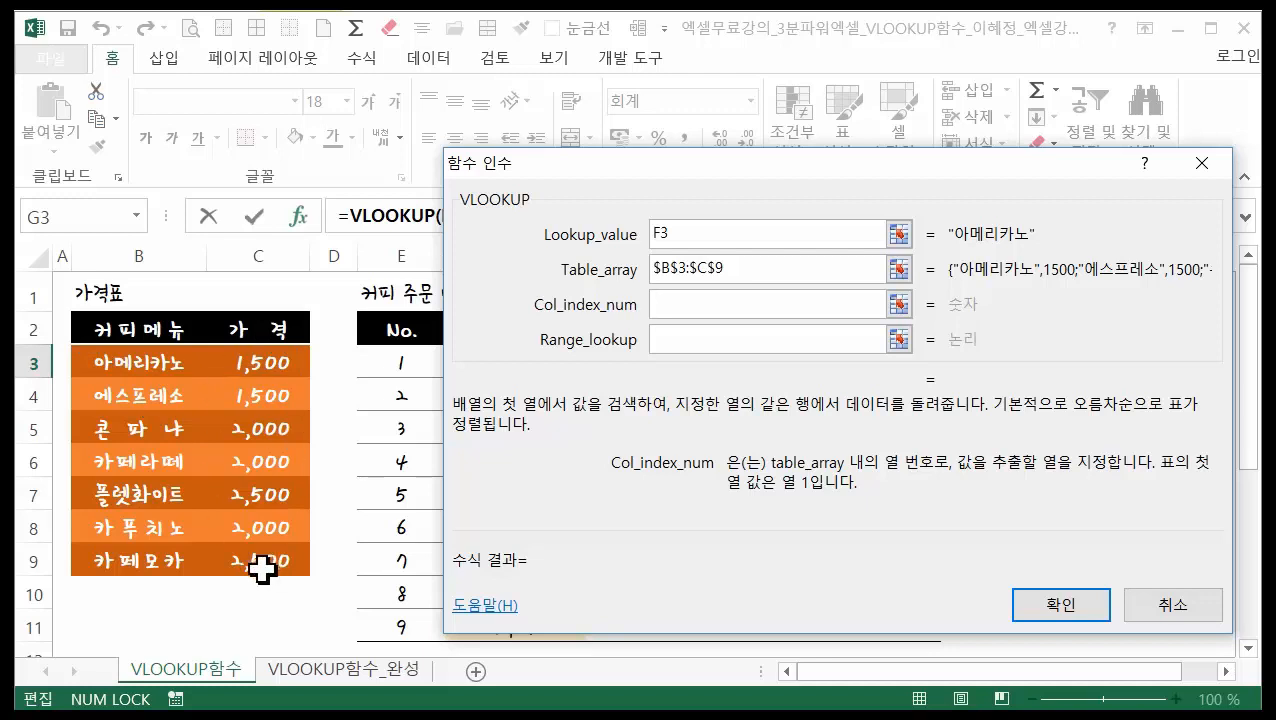
text(2)
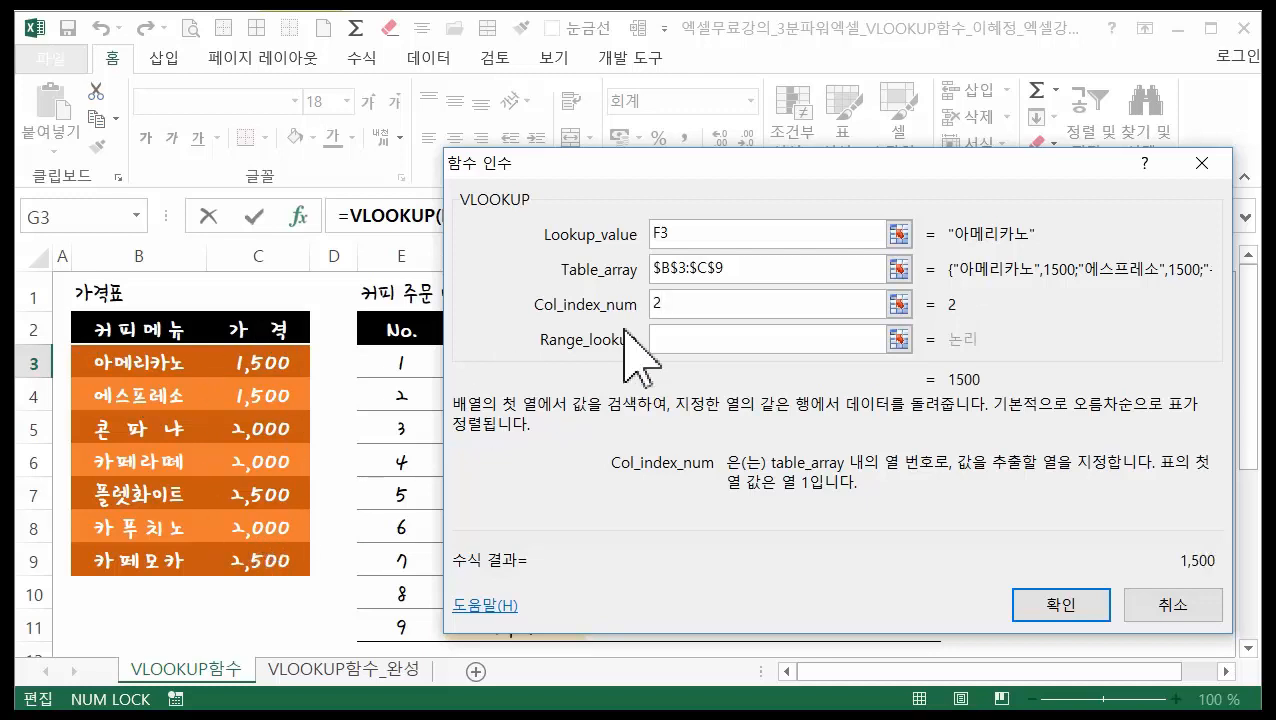
click(670, 341)
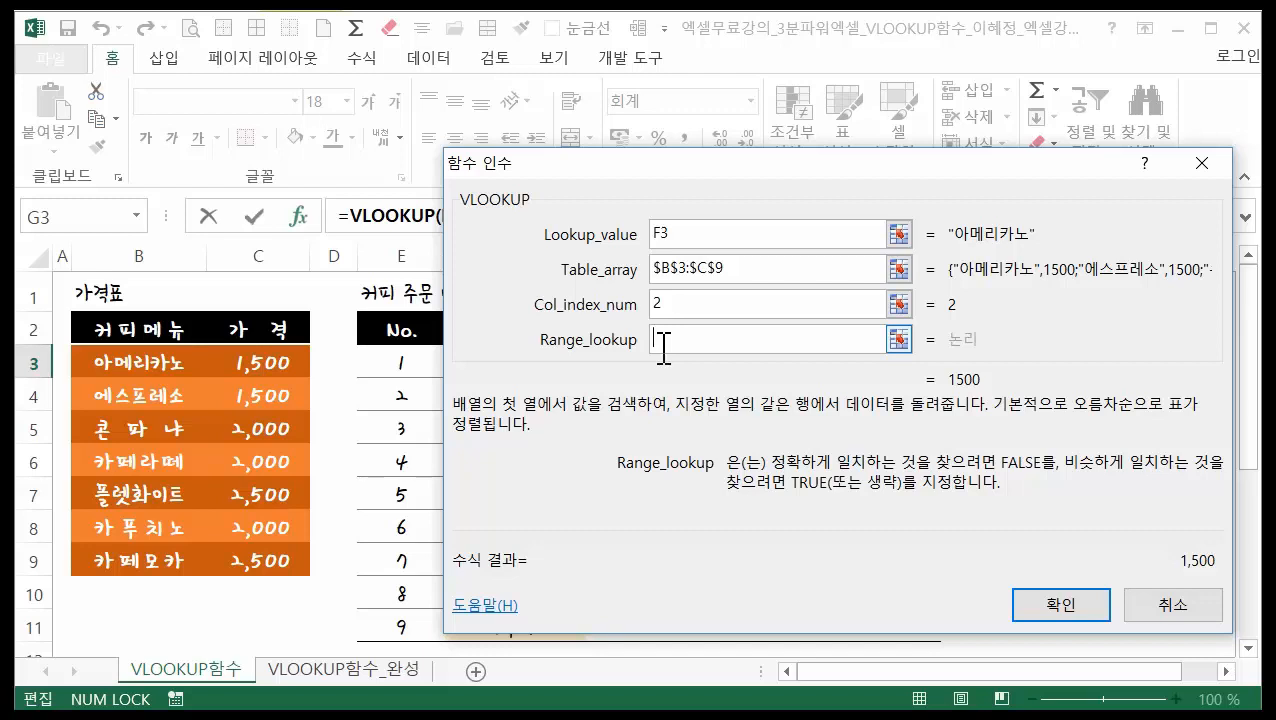
text(0)
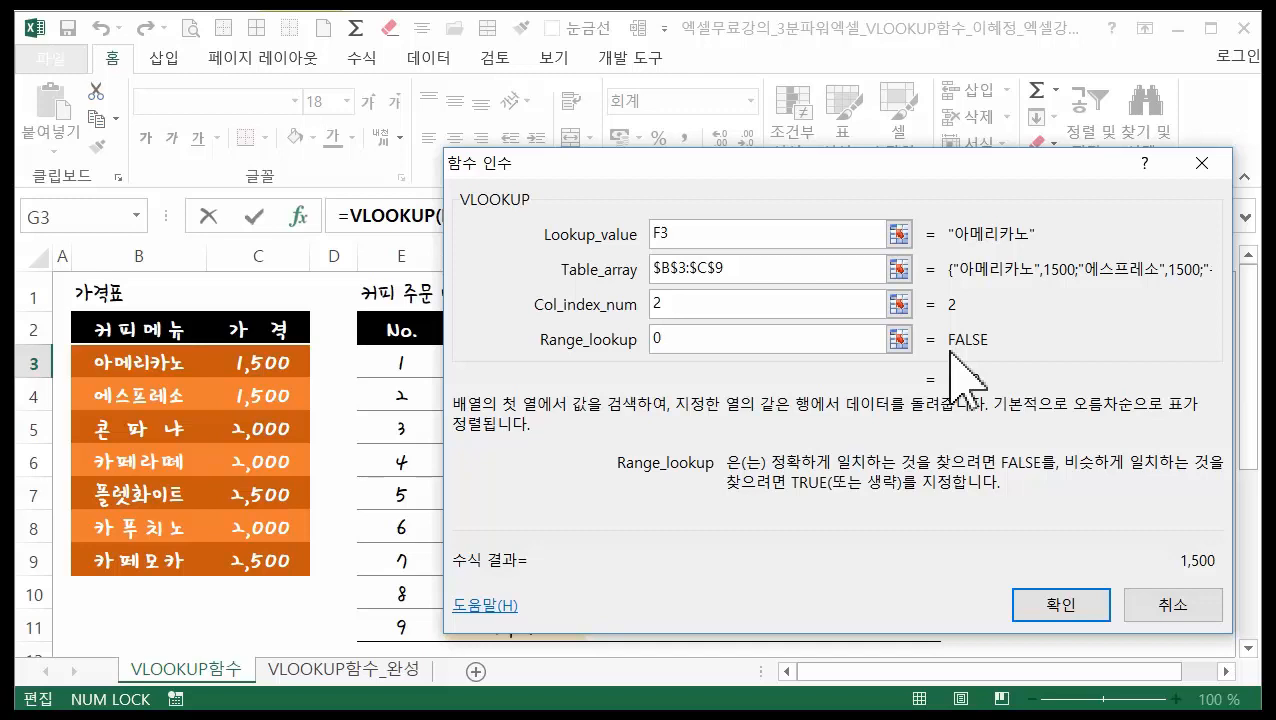
key(BackSpace)
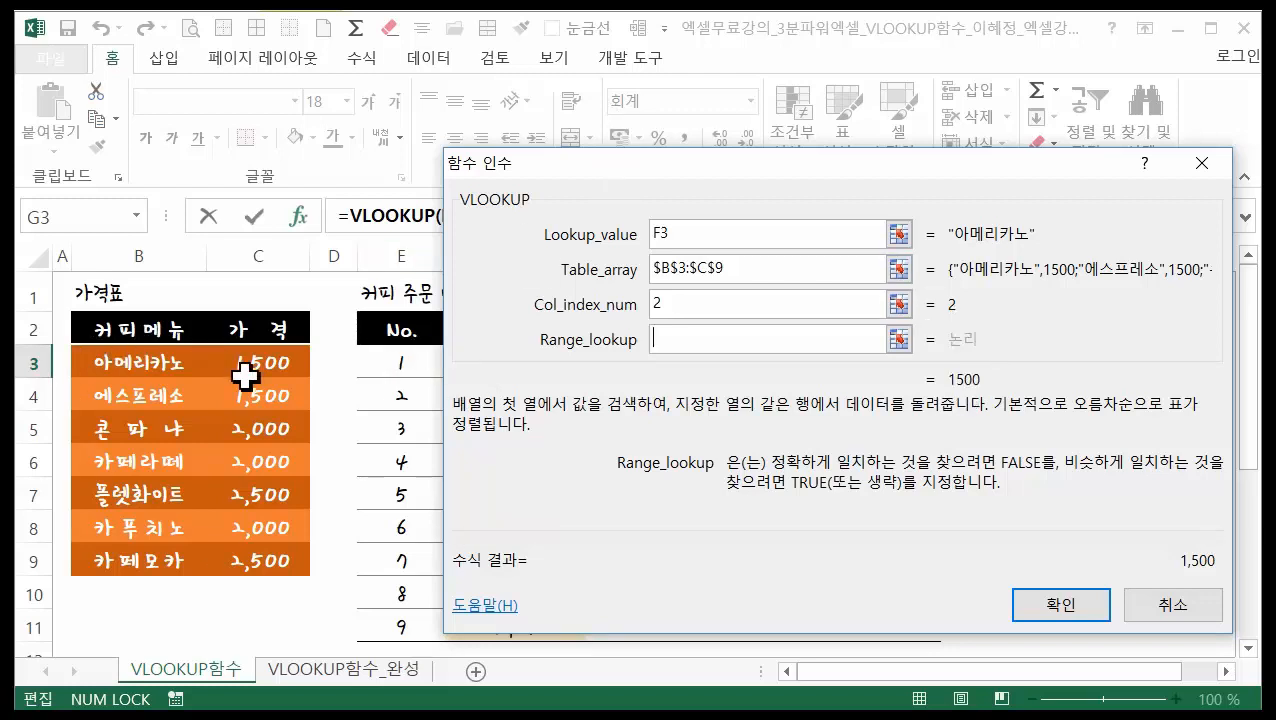
text(0)
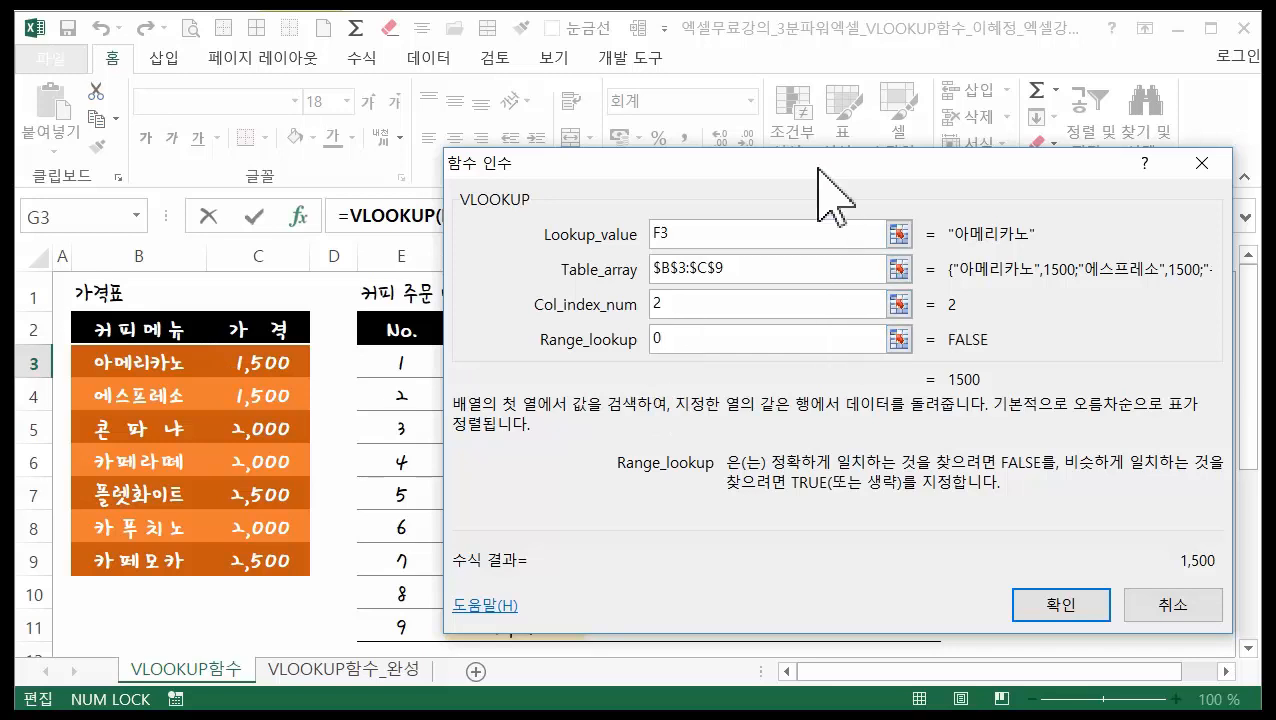
click(1061, 606)
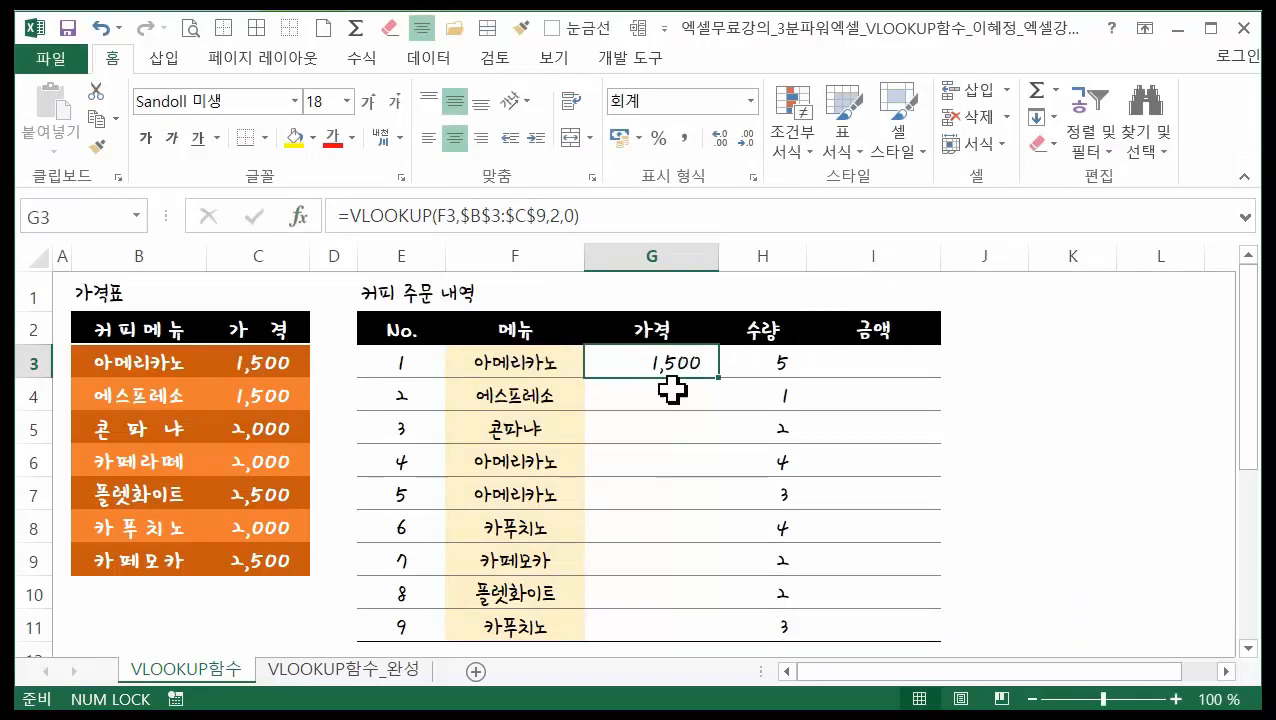
Step: Change the first order's menu in F3 to 카페라떼 to test the price lookup
click(550, 364)
click(595, 366)
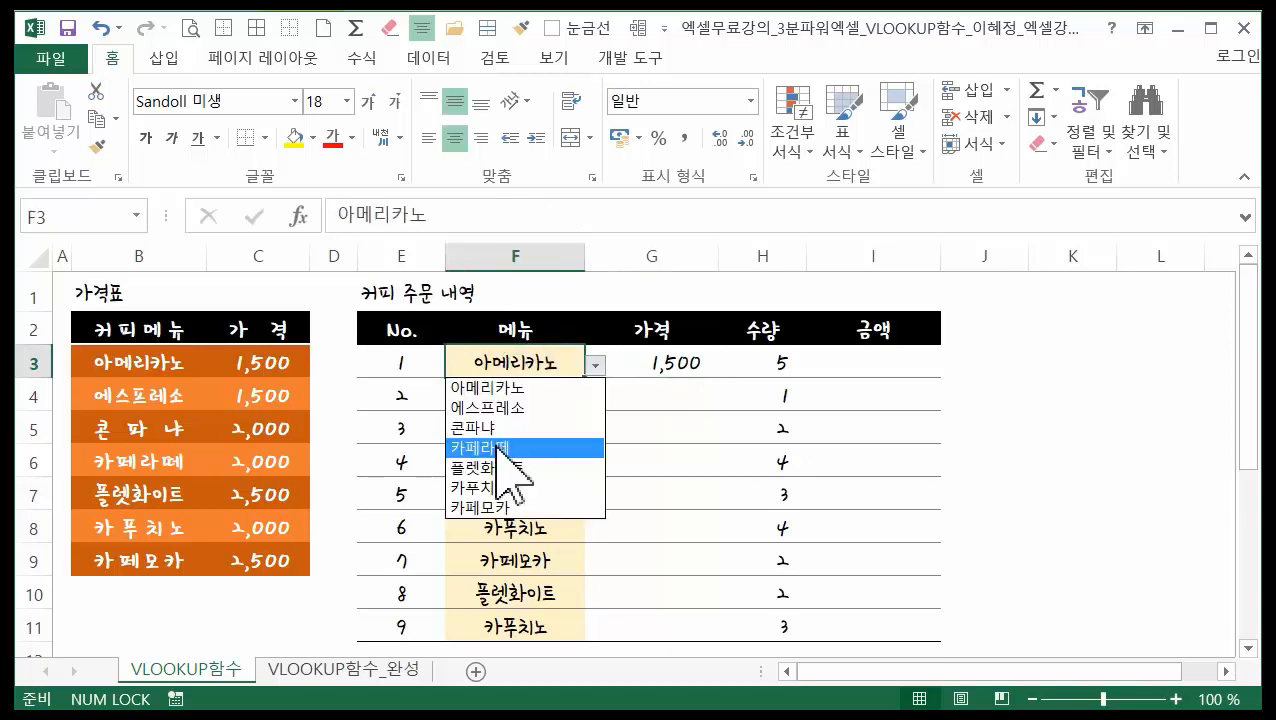
click(497, 448)
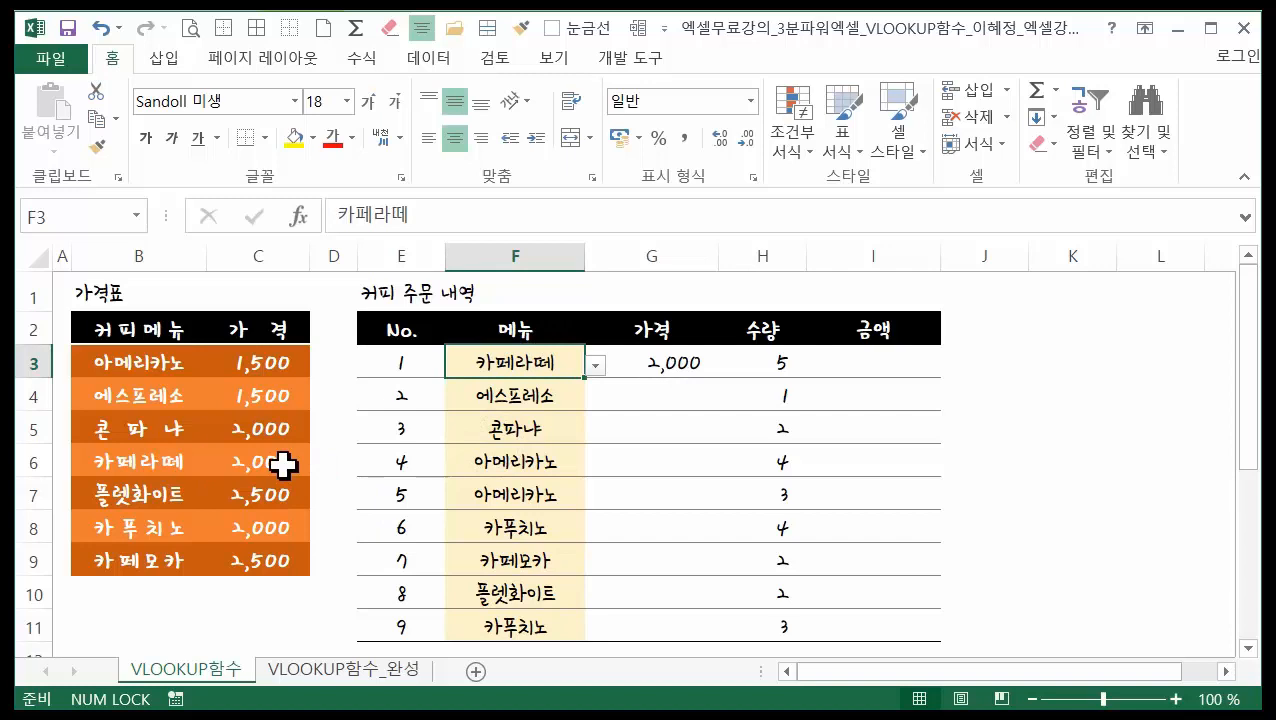
Step: Fill the VLOOKUP formula from G3 down through G11 for the remaining orders
click(686, 360)
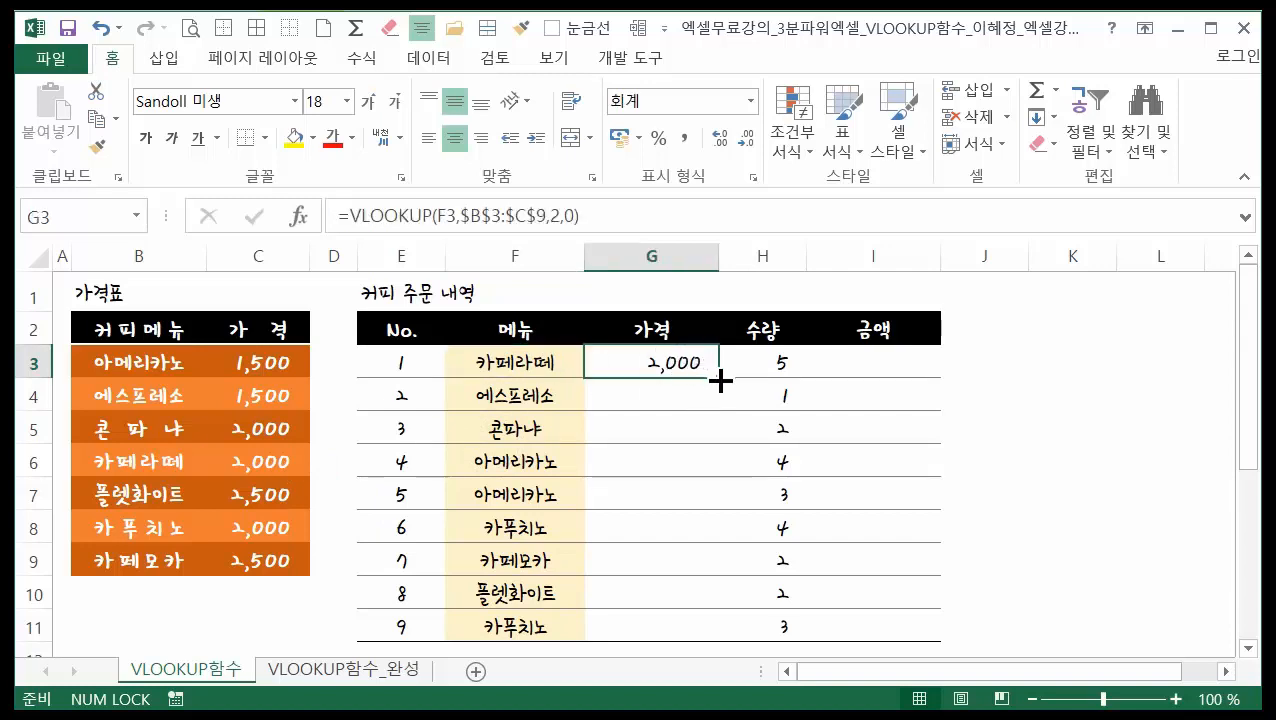
drag(720, 380, 724, 634)
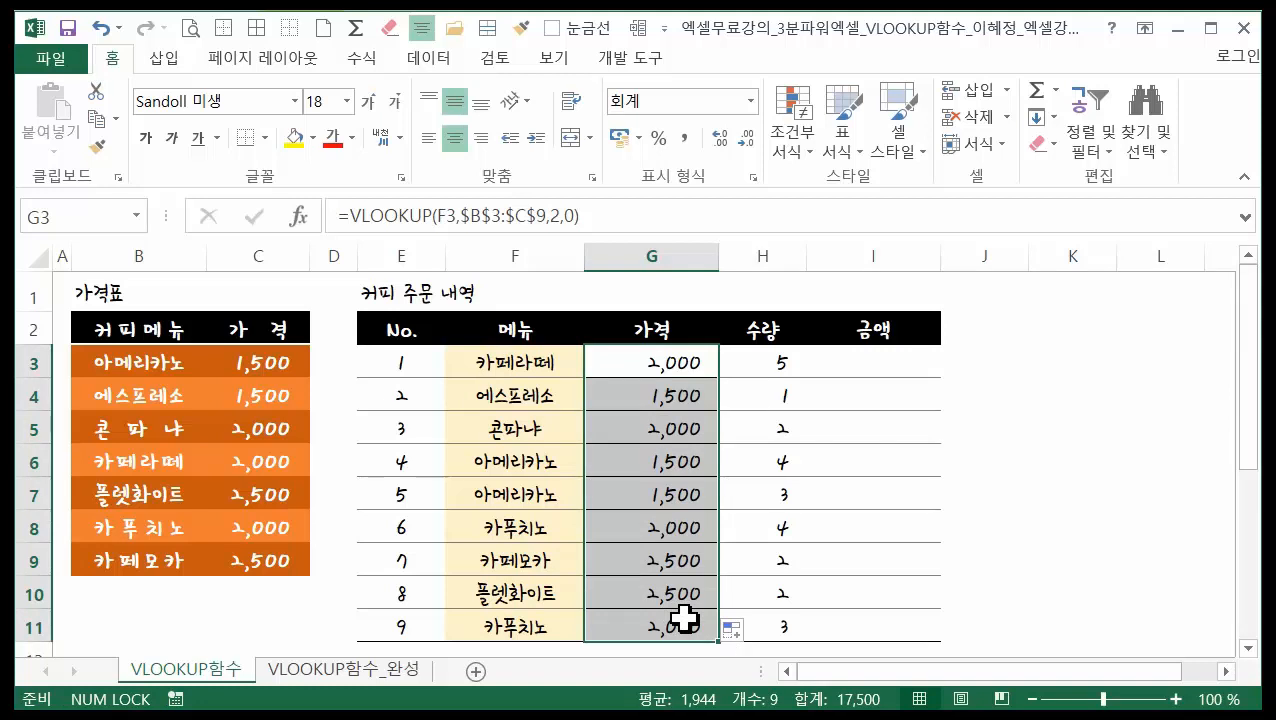
Step: Switch the filled price cells G3:G11 to fill without formatting (서식 없이 채우기) so the original borders are kept
click(883, 592)
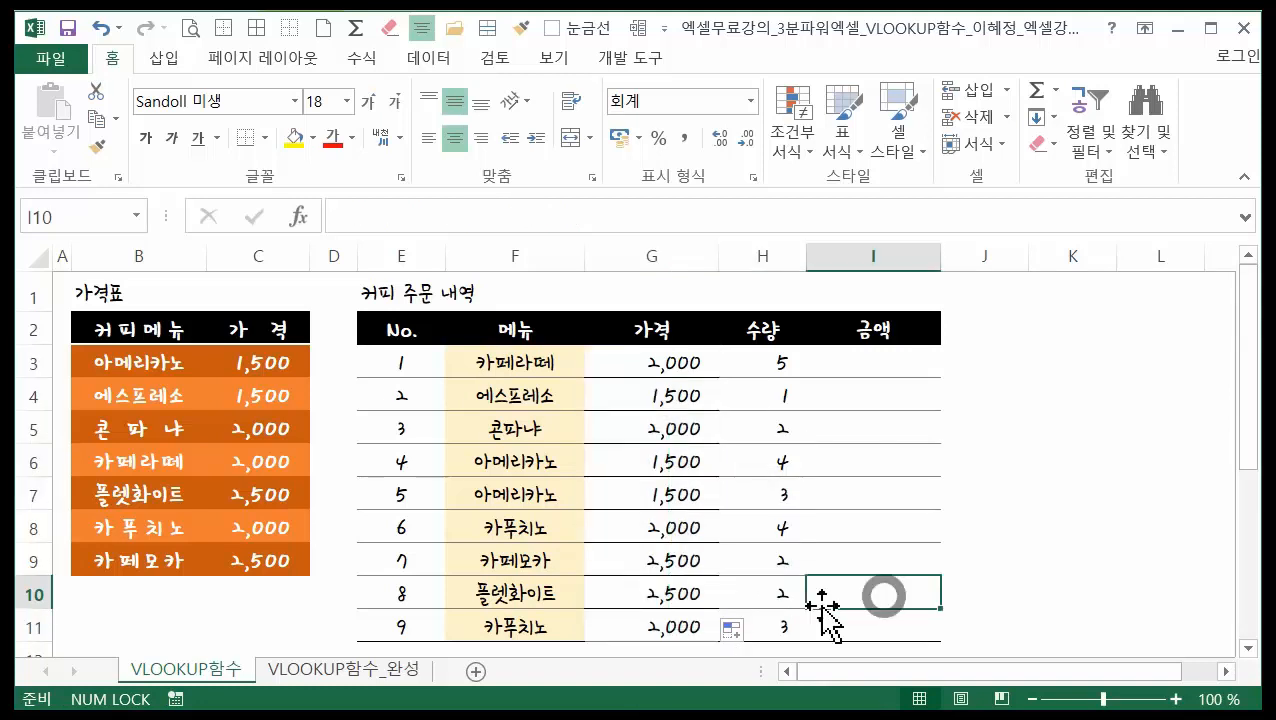
scroll(680, 525, down, 1)
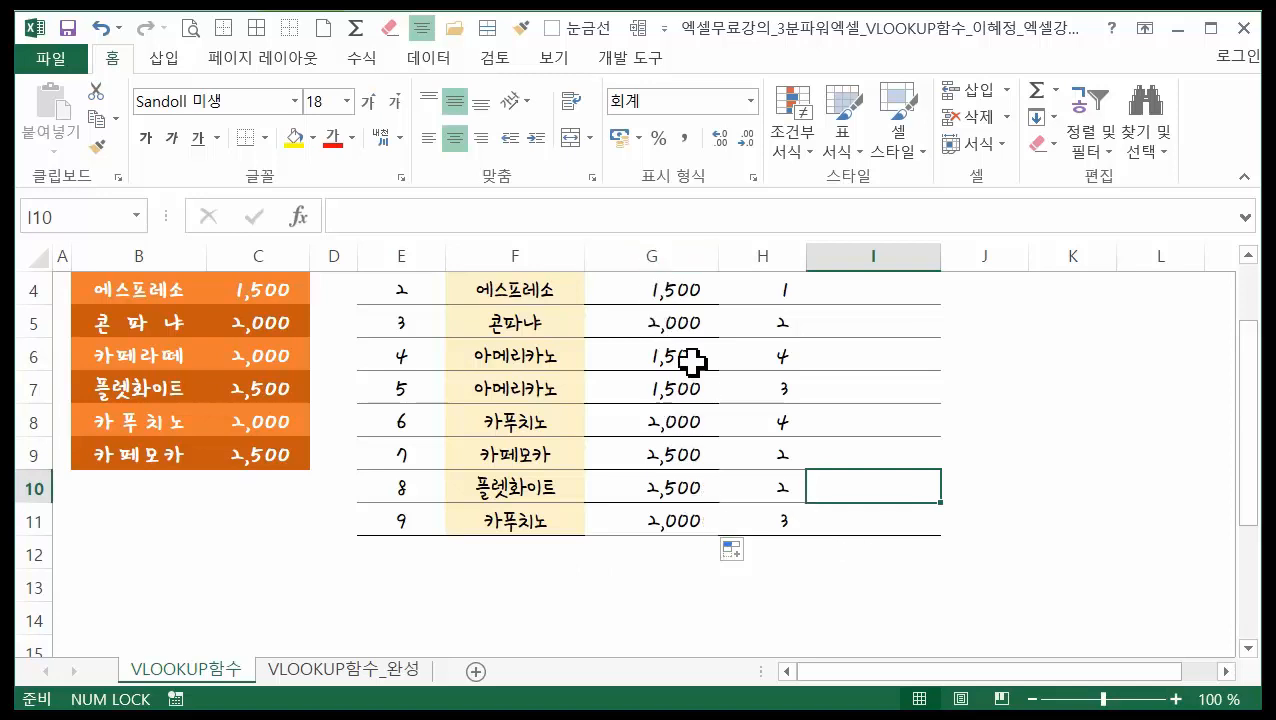
scroll(678, 322, up, 1)
scroll(670, 320, down, 1)
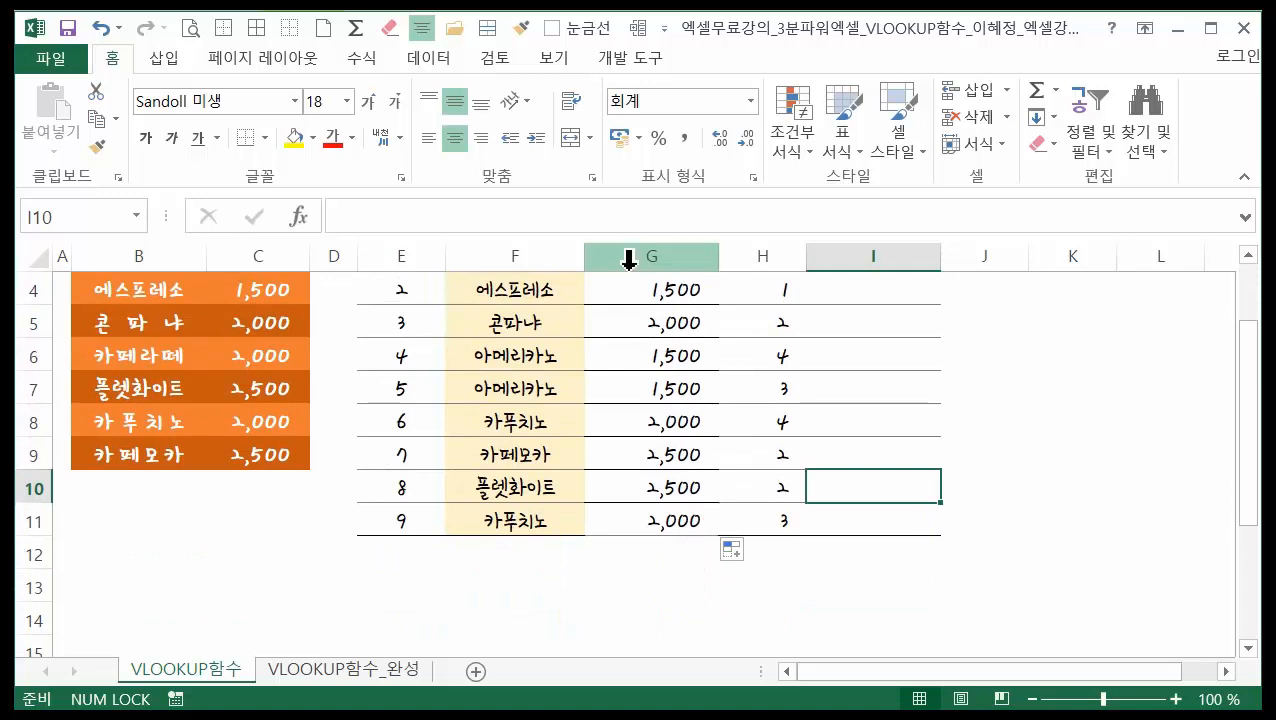
click(733, 549)
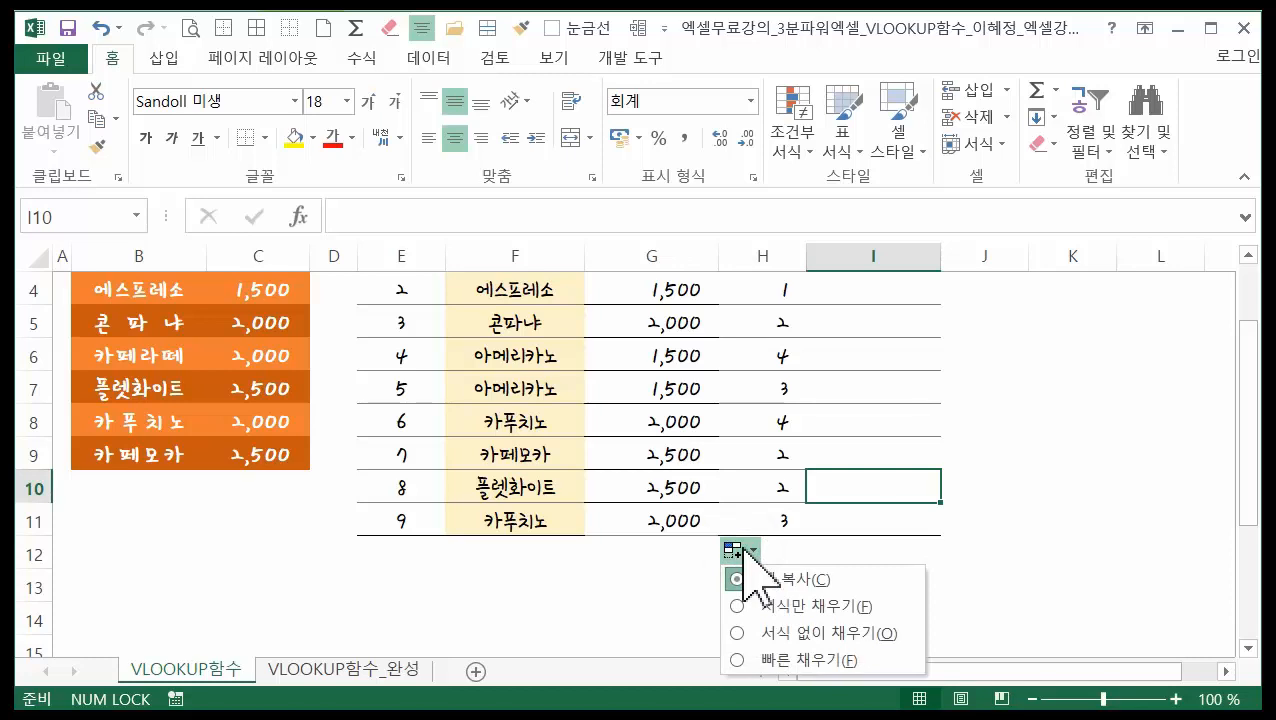
click(780, 632)
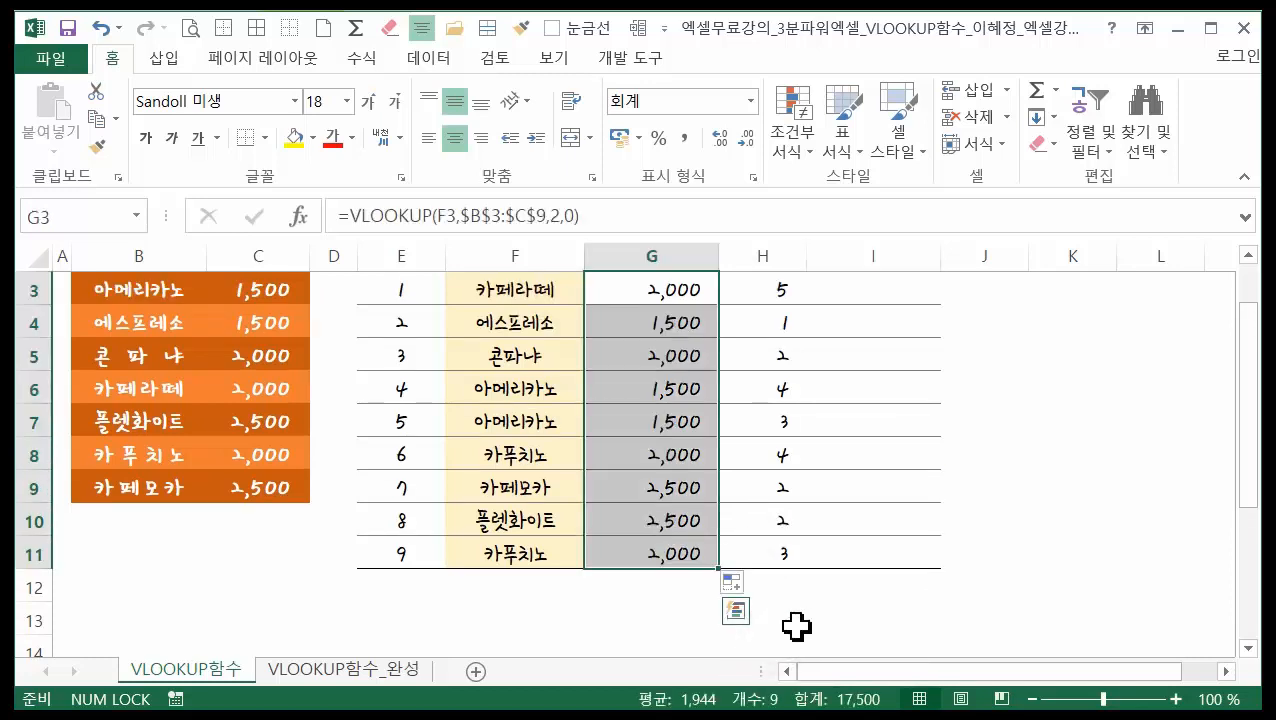
click(875, 619)
scroll(634, 403, up, 1)
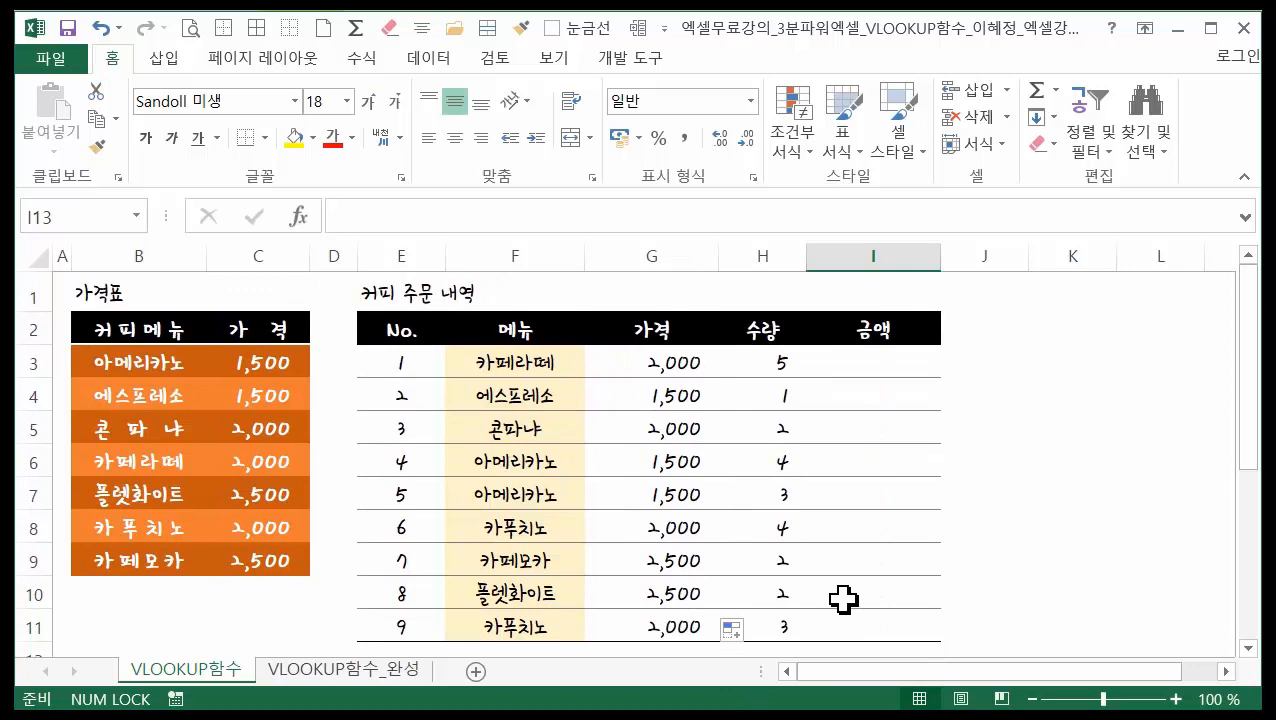
Step: Enter the formula =G3*H3 in I3 to calculate the first order's 금액 from price and quantity
click(851, 363)
text(=)
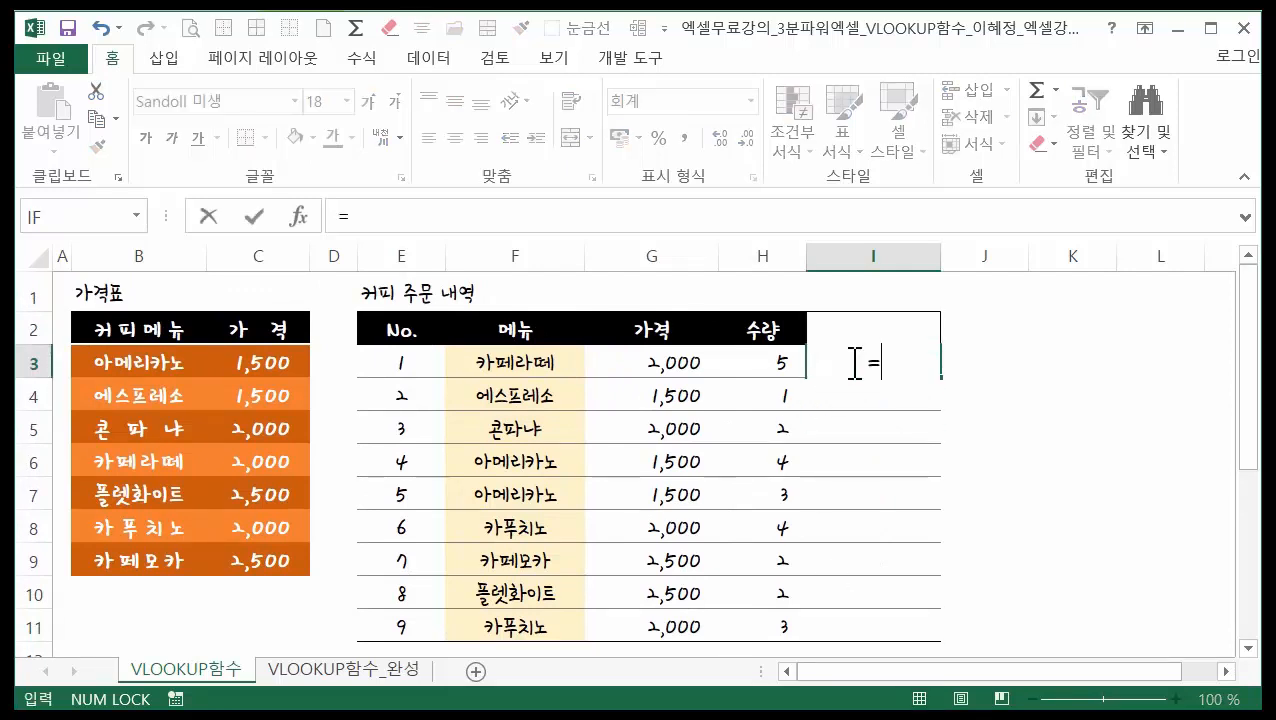
click(665, 364)
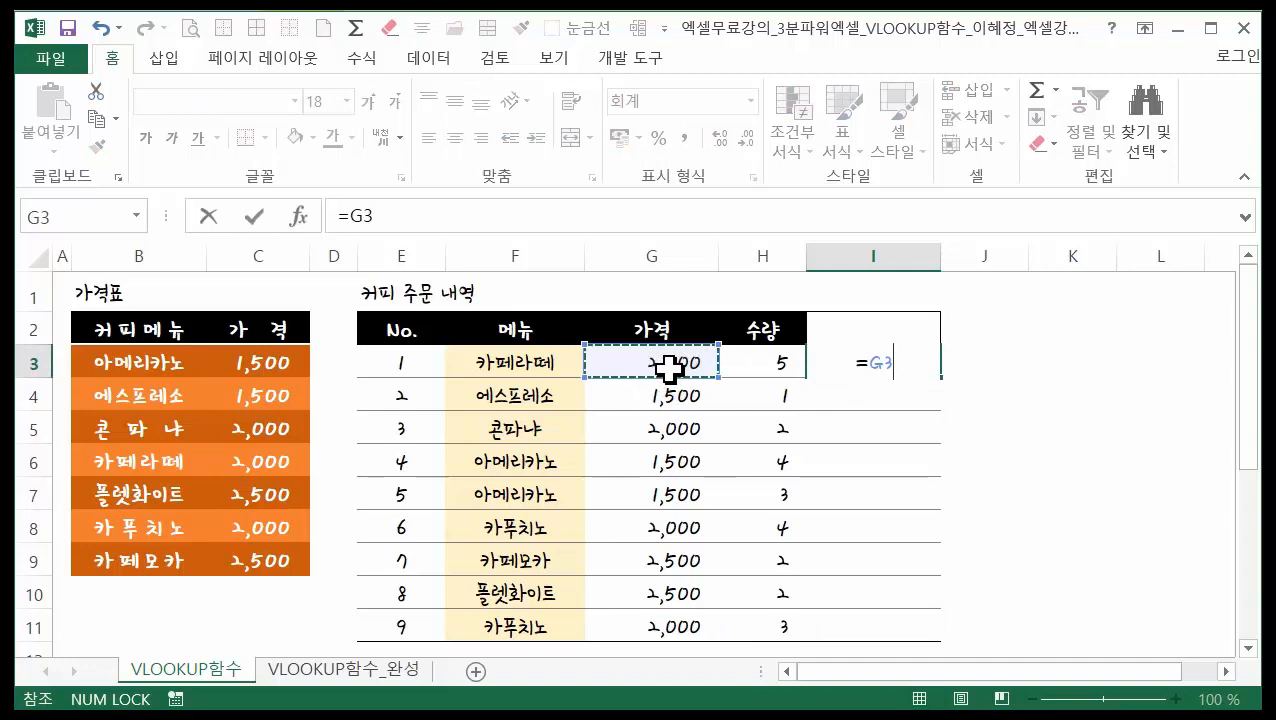
text(*)
click(775, 364)
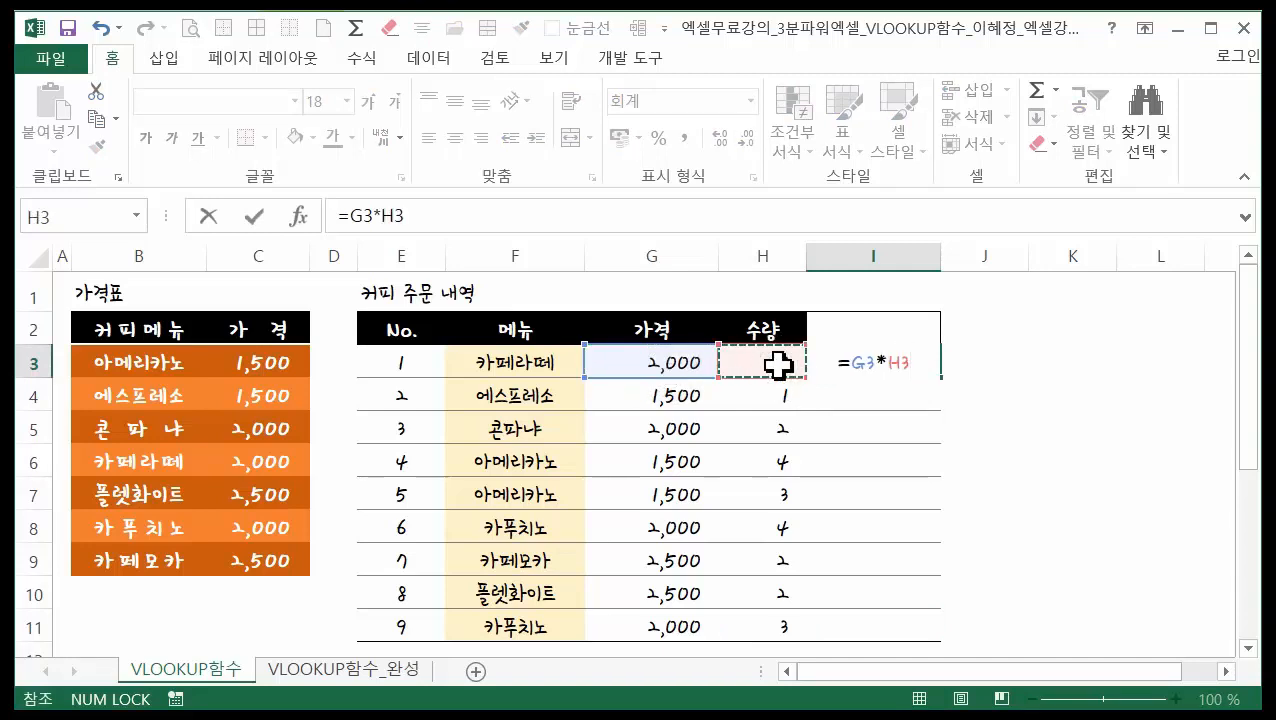
key(Return)
Step: Fill the 금액 formula from I3 down through I11 without formatting (서식 없이 채우기)
click(888, 362)
drag(938, 378, 938, 643)
click(962, 629)
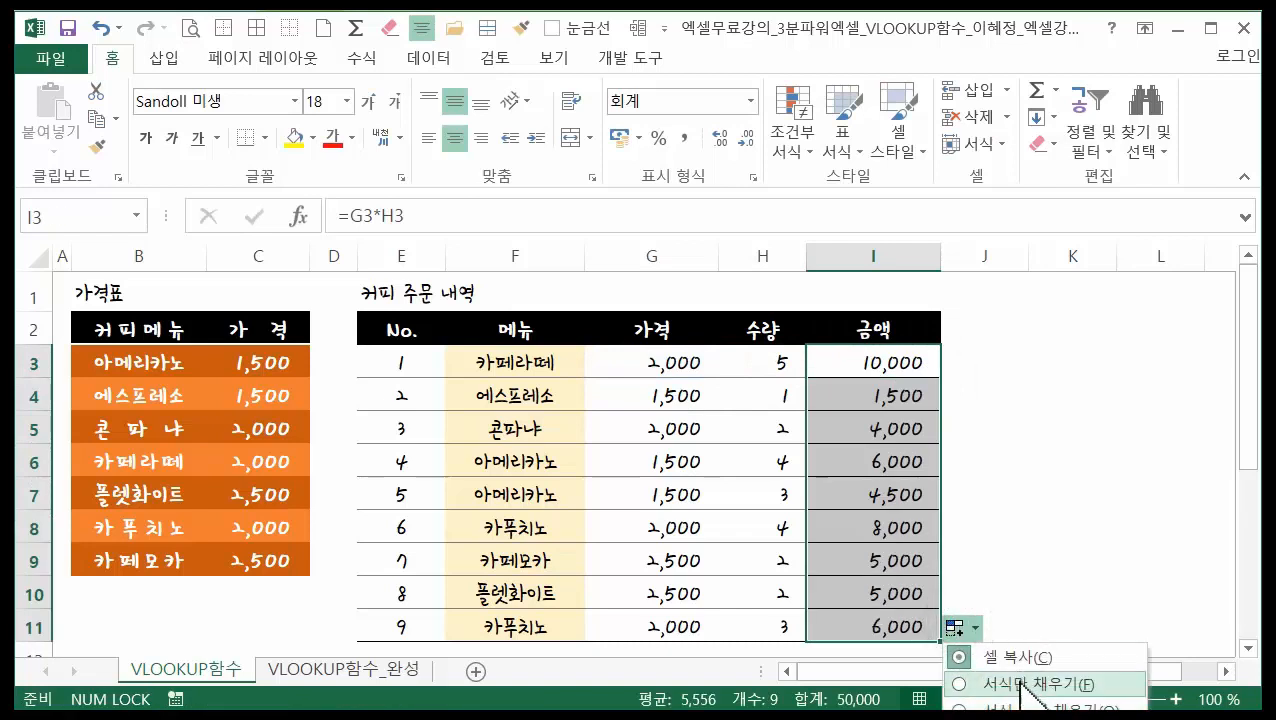
click(1025, 705)
click(1065, 537)
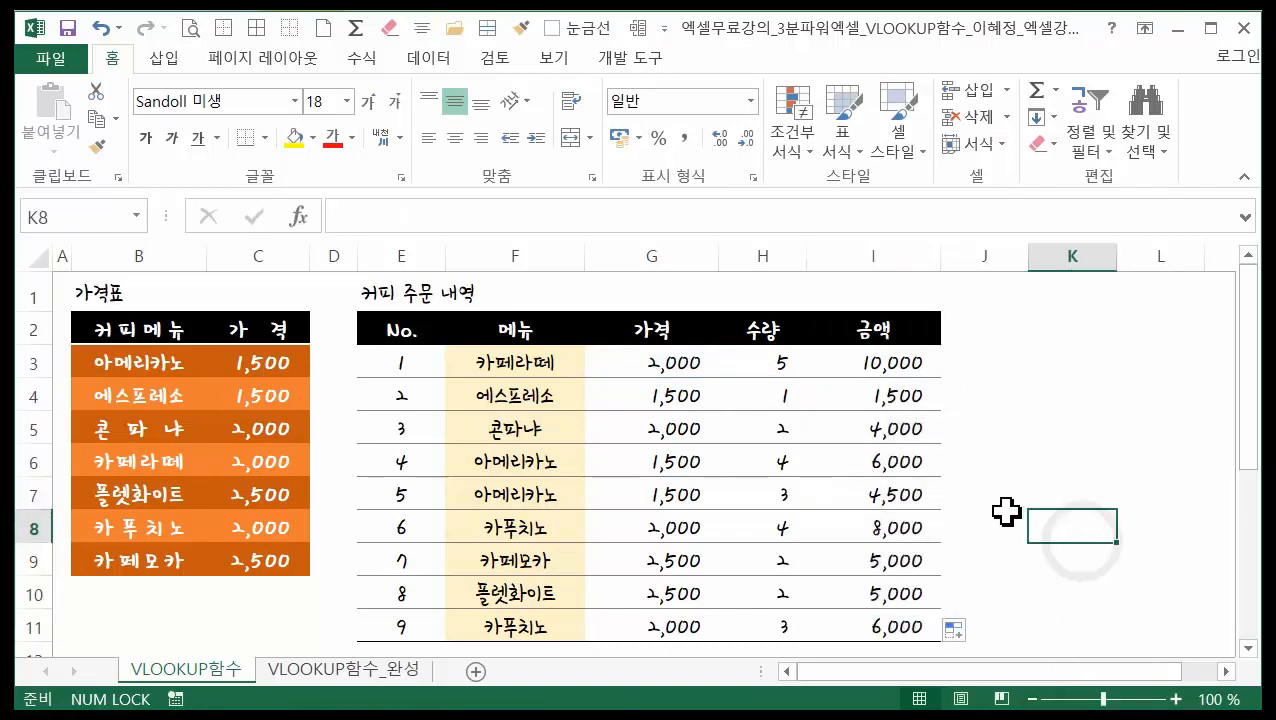
scroll(1006, 512, down, 1)
scroll(1004, 513, up, 1)
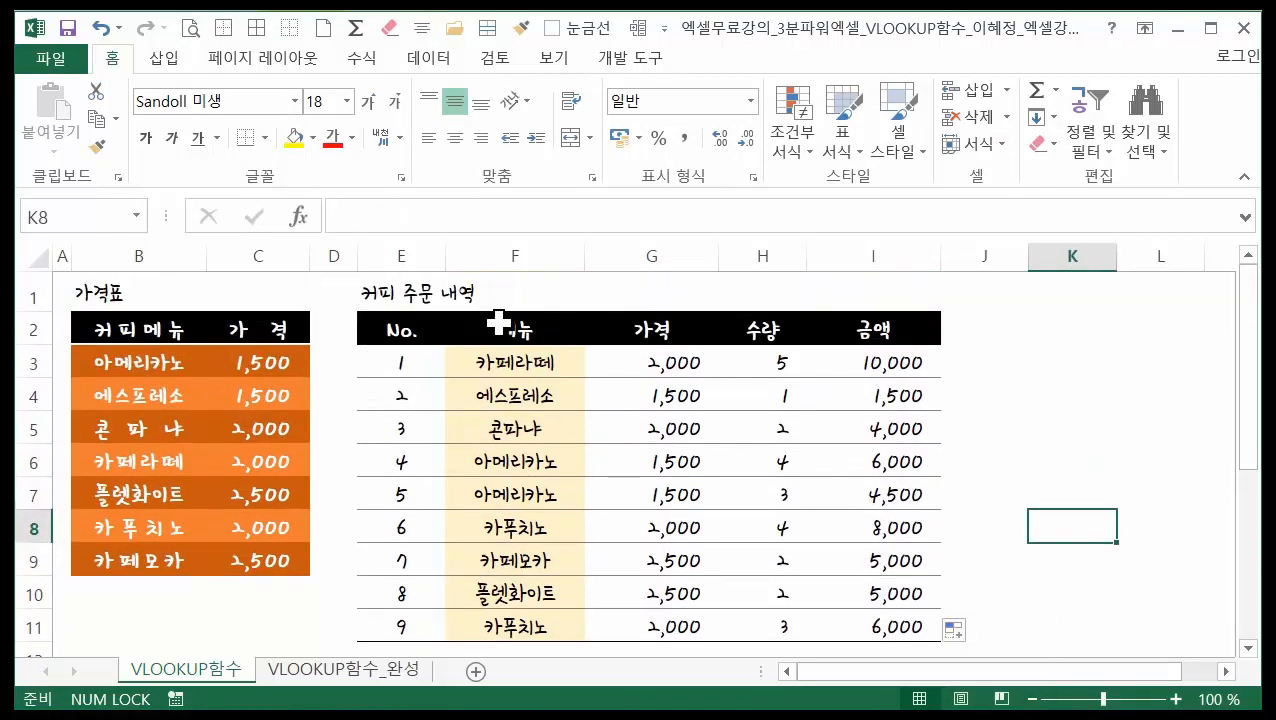